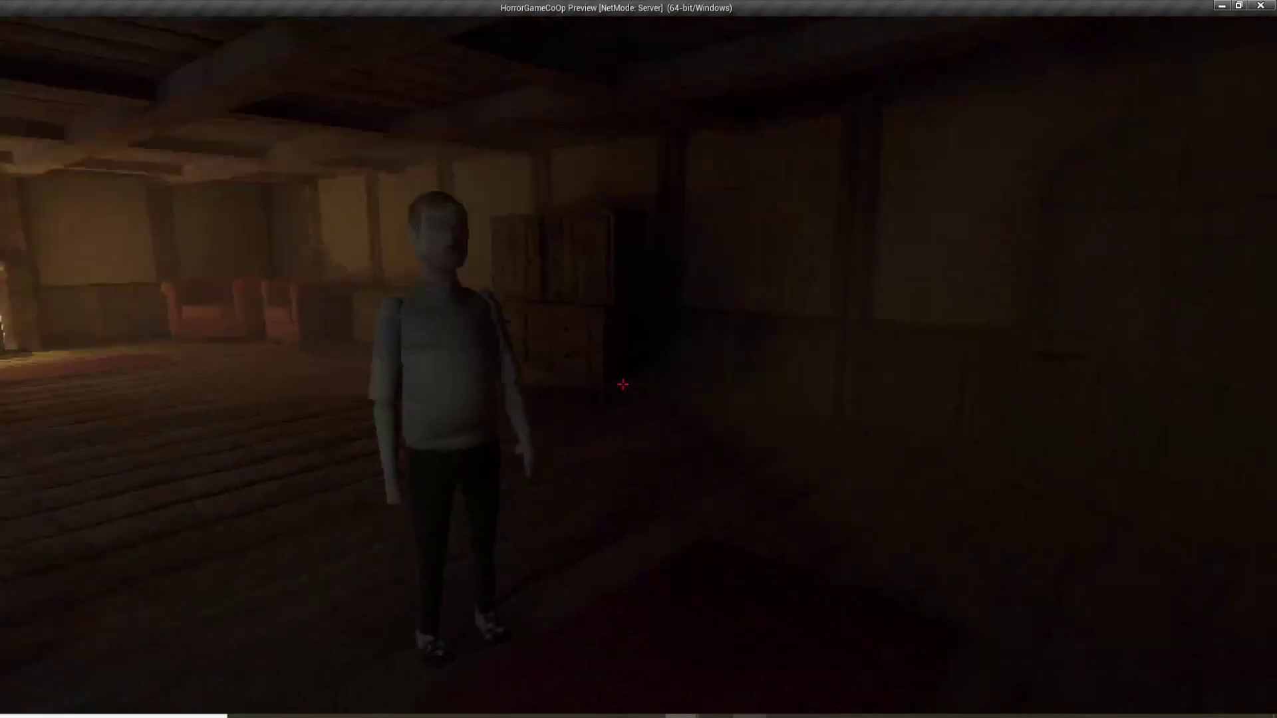
Show the Font layer in GIMP so an outline surrounds the door picture
key("w")
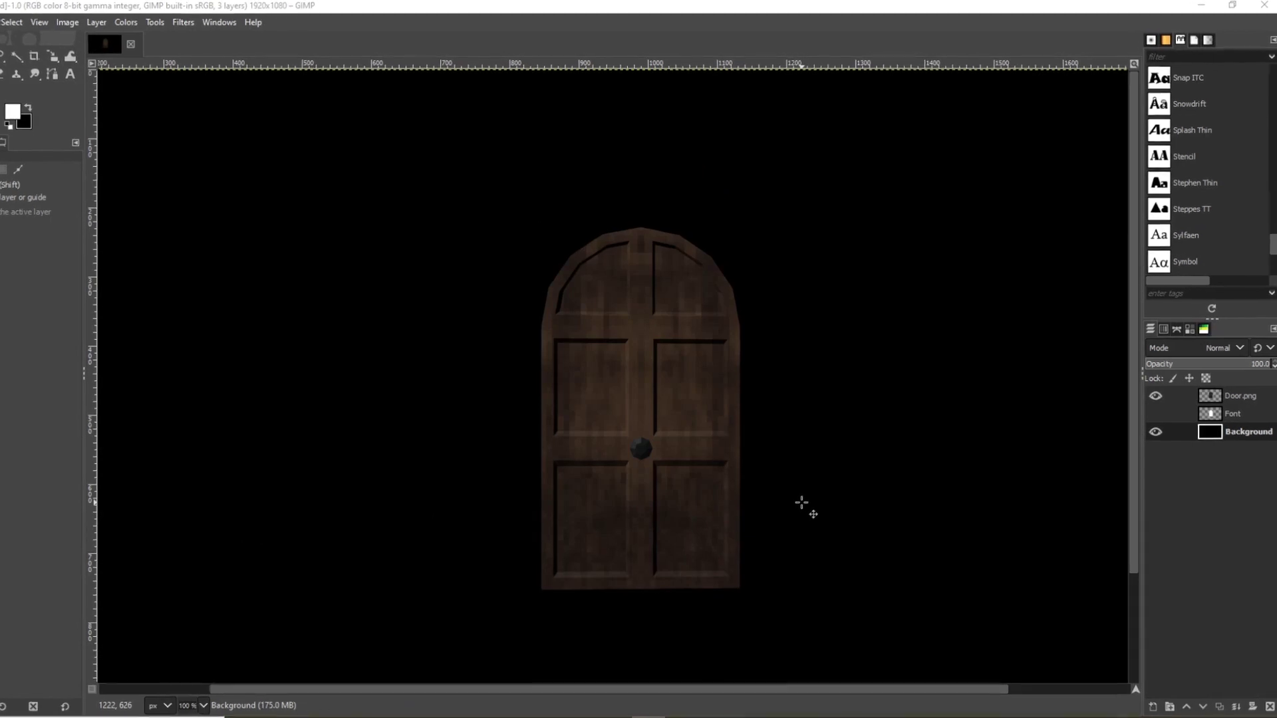
left_click(1164, 414)
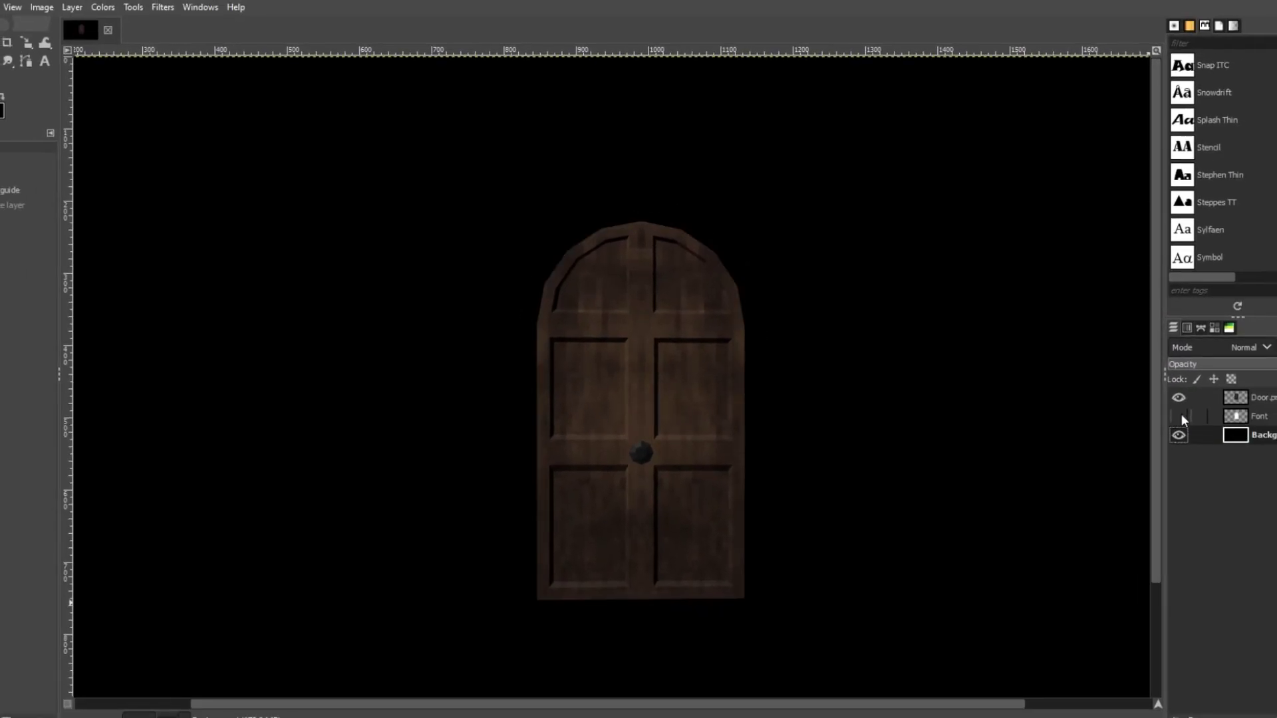
left_click(1179, 415)
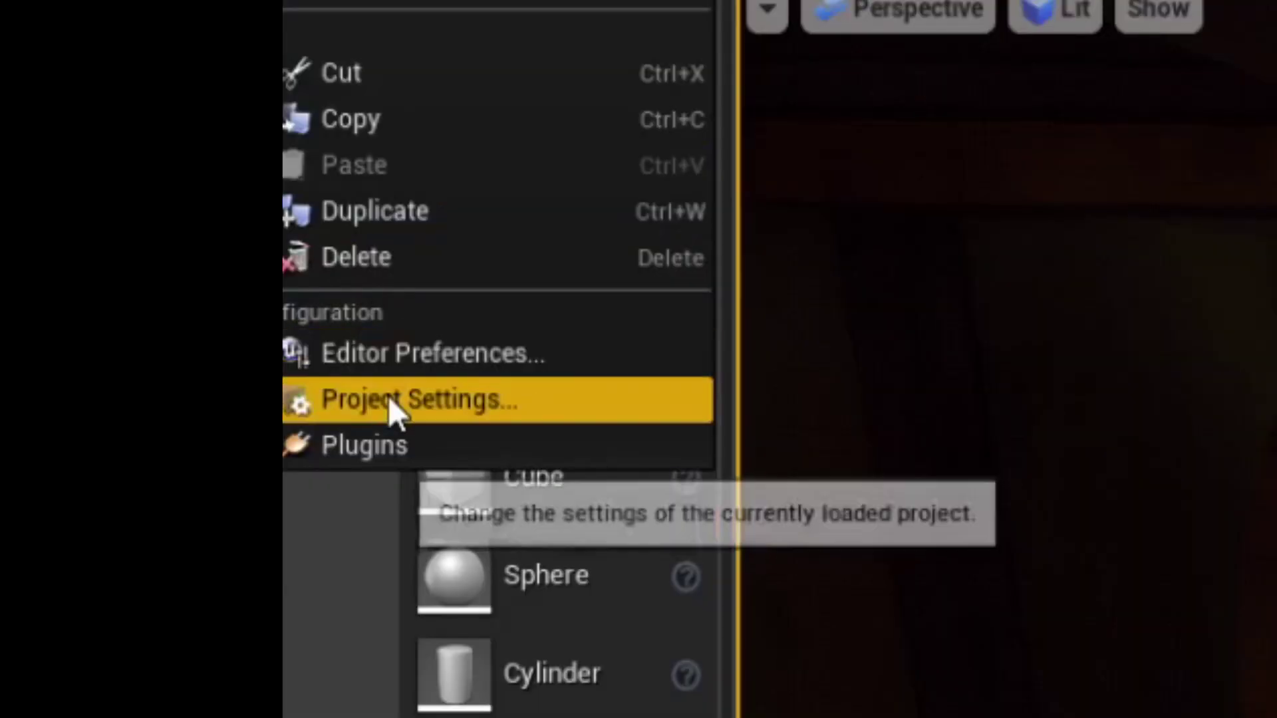
Find the object channels in Project Settings and set the door's collision Object Type to Interactables
left_click(47, 114)
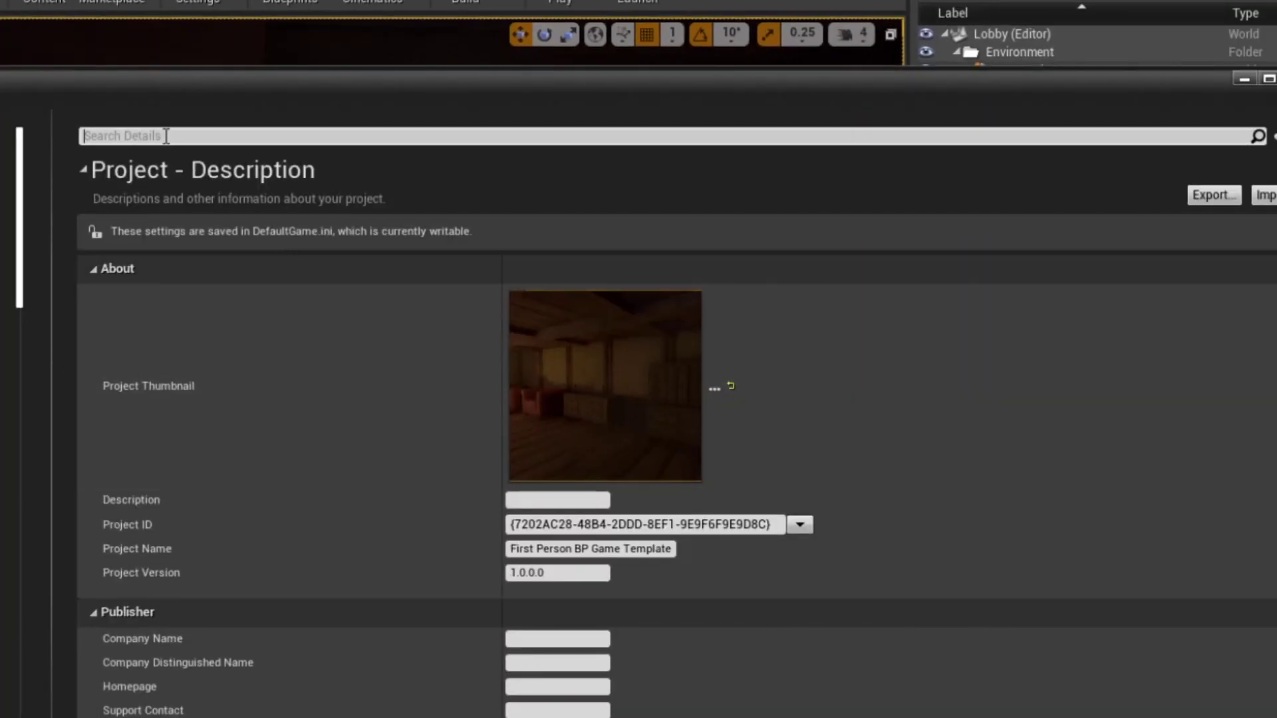
left_click(166, 135)
type("object")
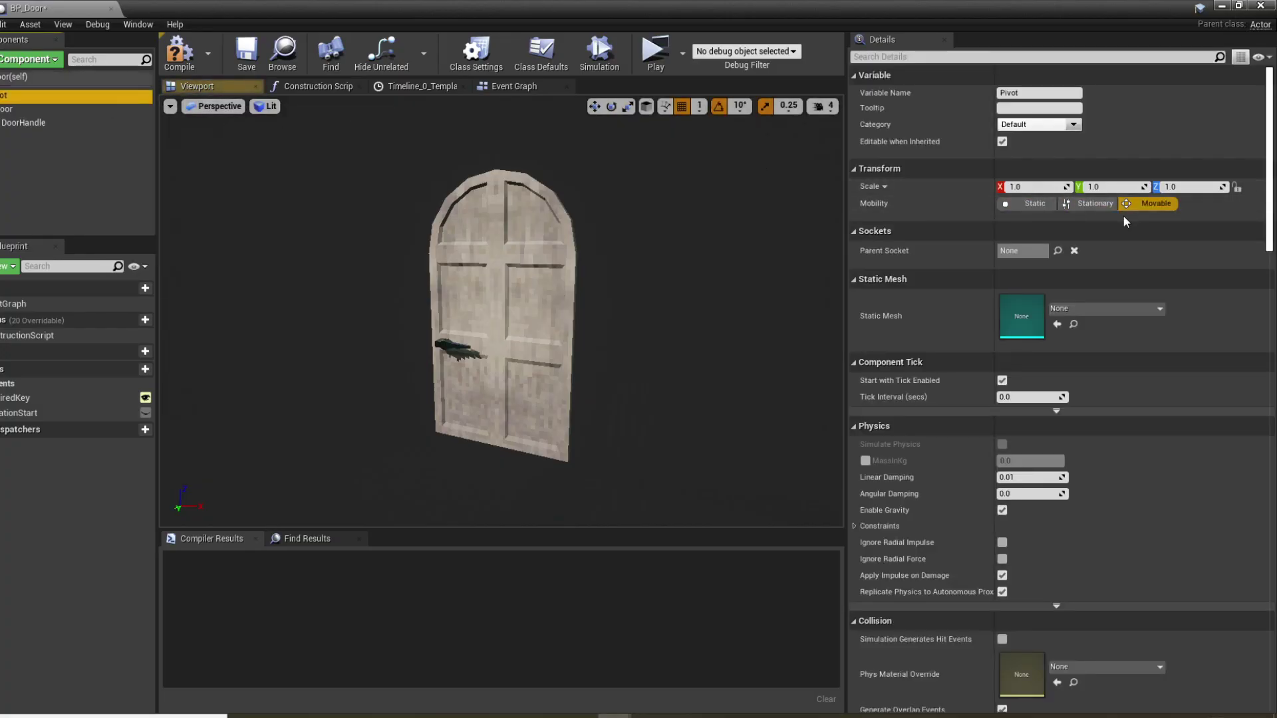
scroll(1131, 232, "down", 5)
scroll(1119, 313, "down", 3)
left_click(1062, 365)
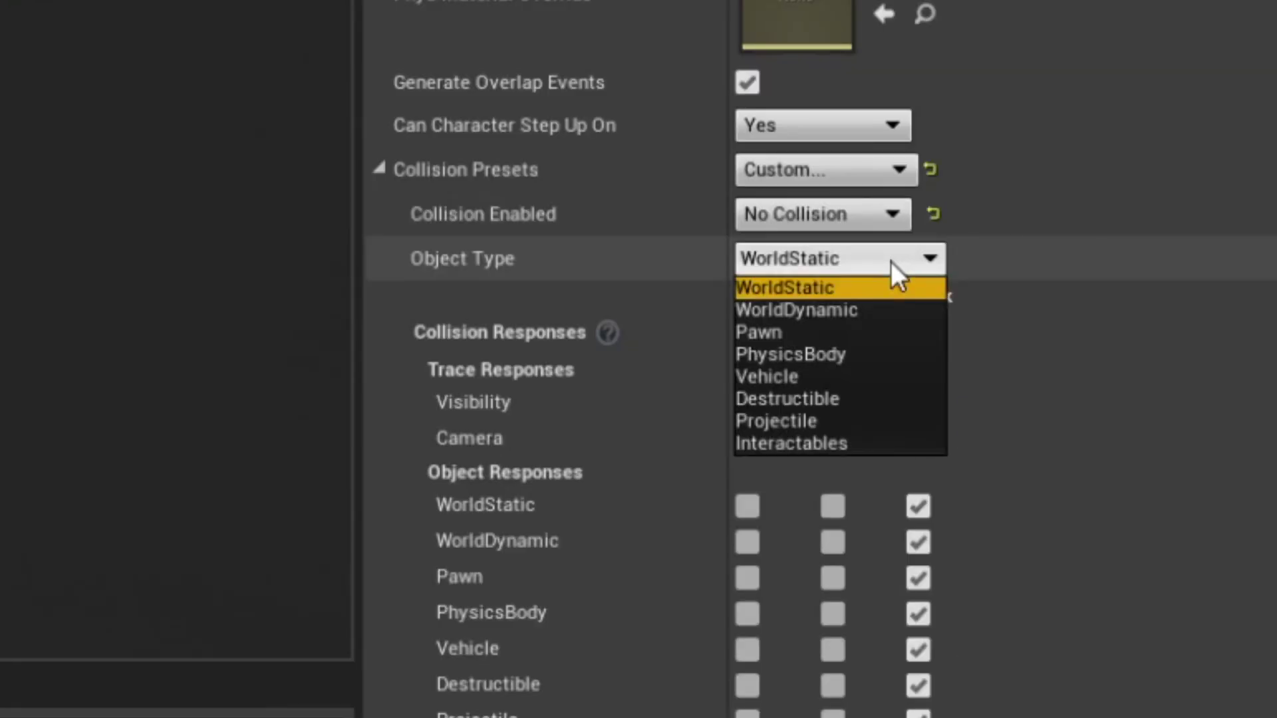
left_click(824, 444)
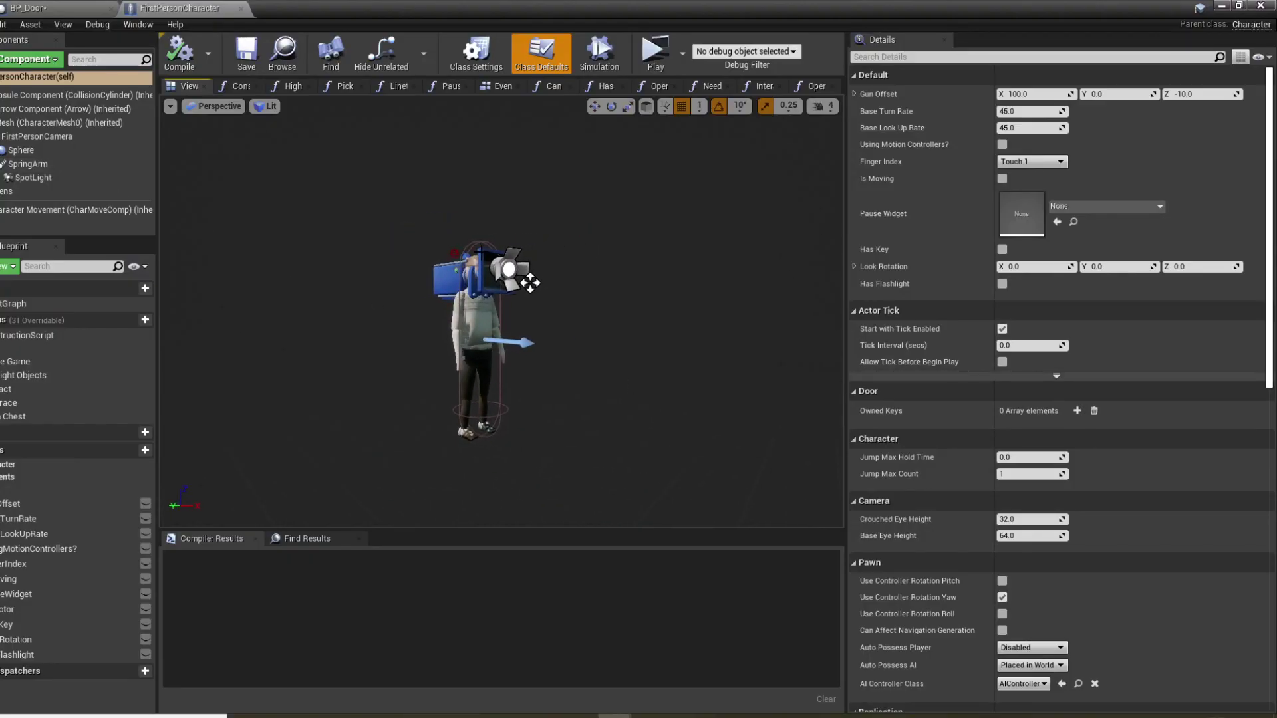
Open the Highlight Objects function called from Event Tick in FirstPersonCharacter's Event Graph
left_click(496, 85)
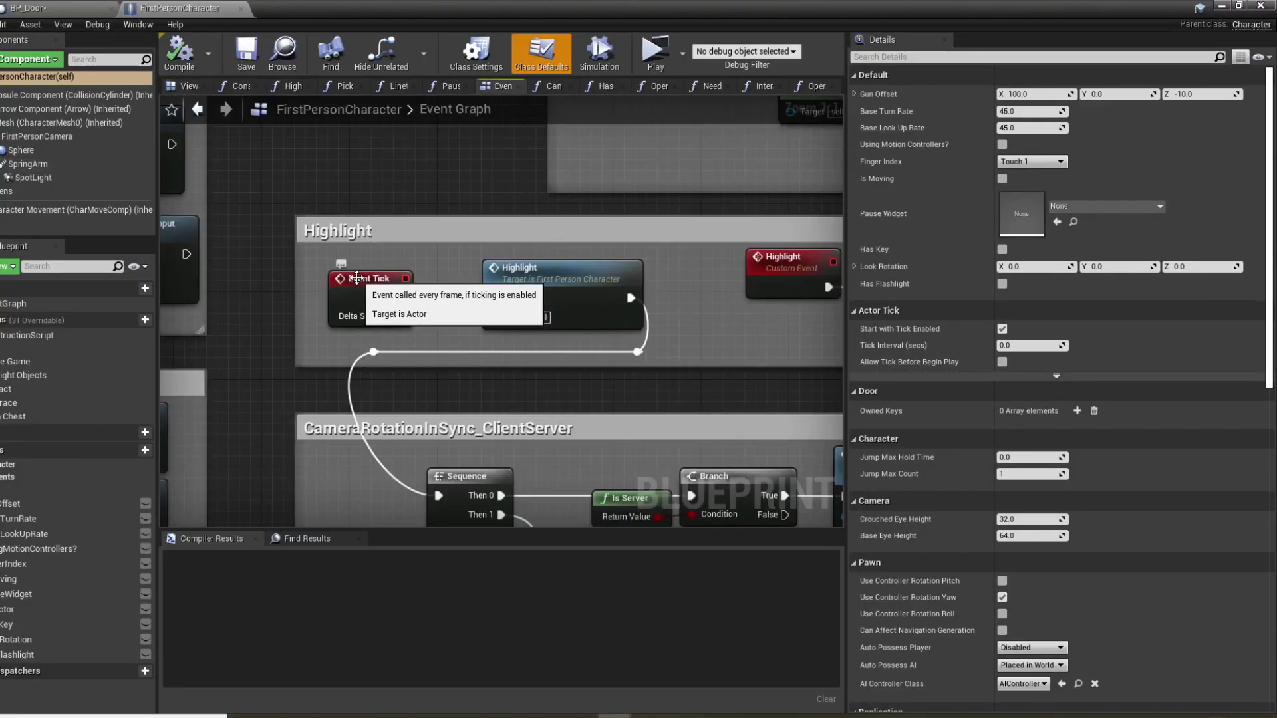
left_click(357, 278)
double_click(518, 266)
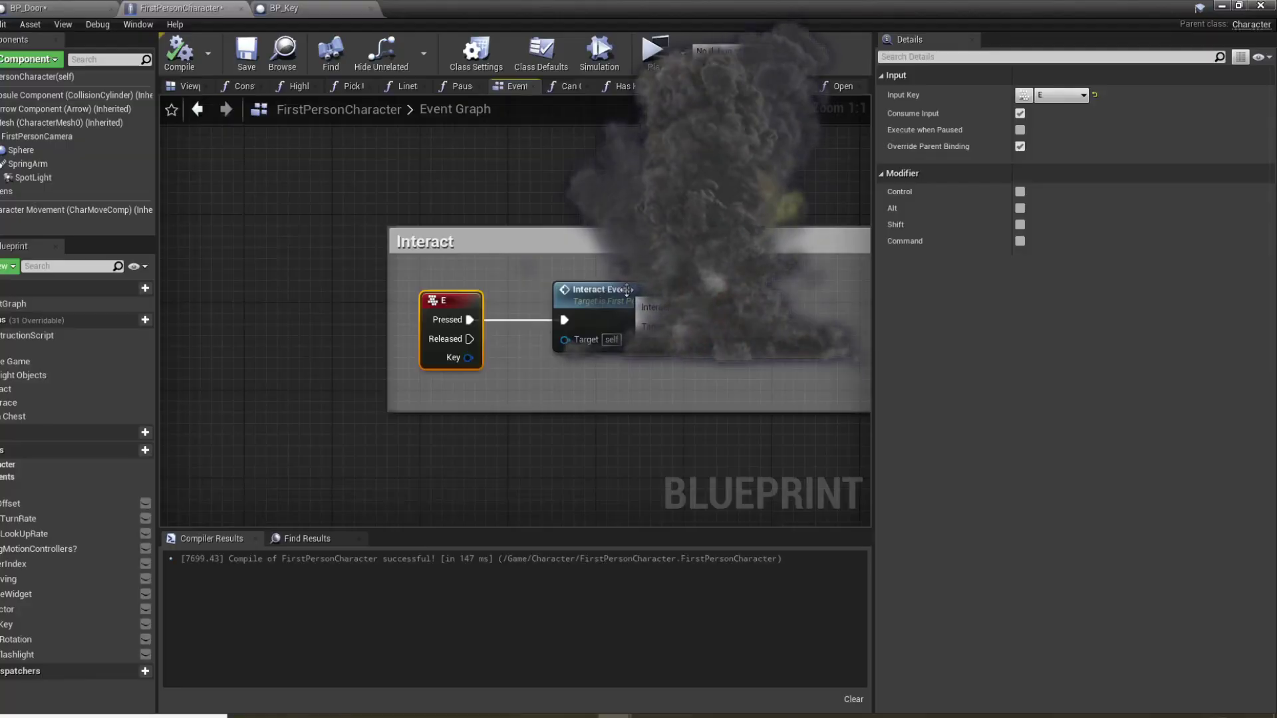
Select the Interact Event call node in FirstPersonCharacter's graph
left_click(626, 290)
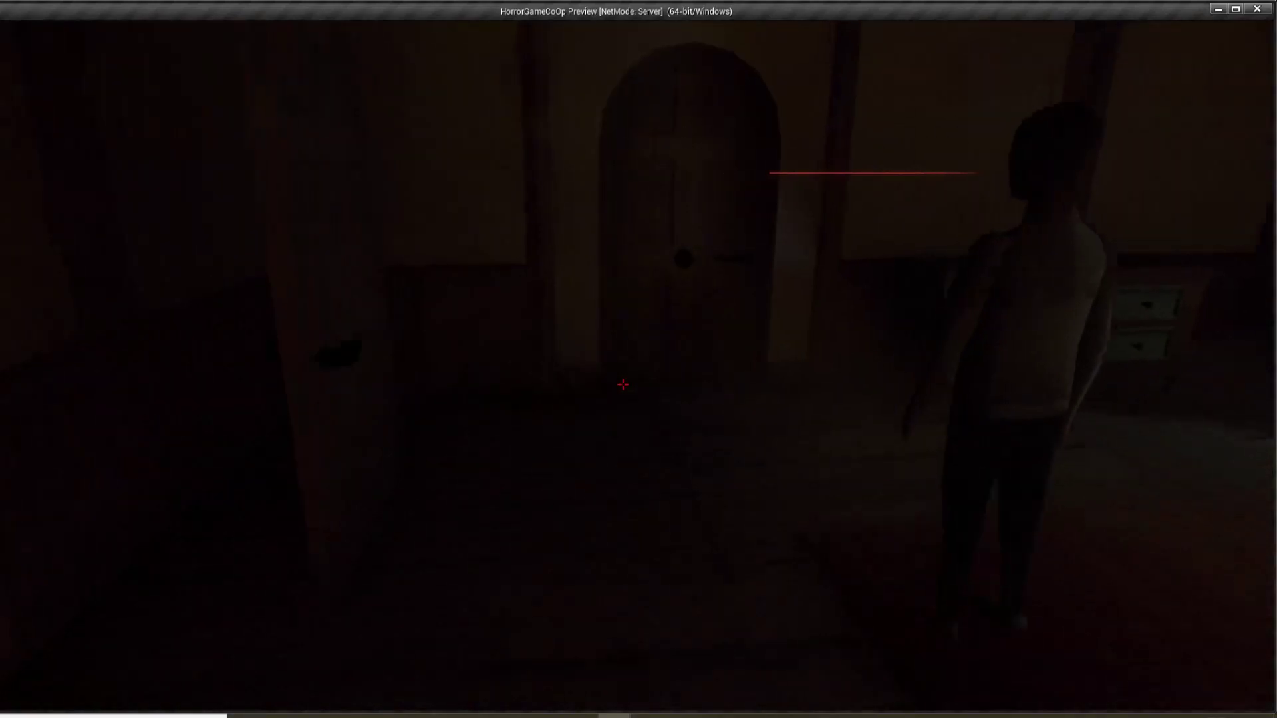
key("w")
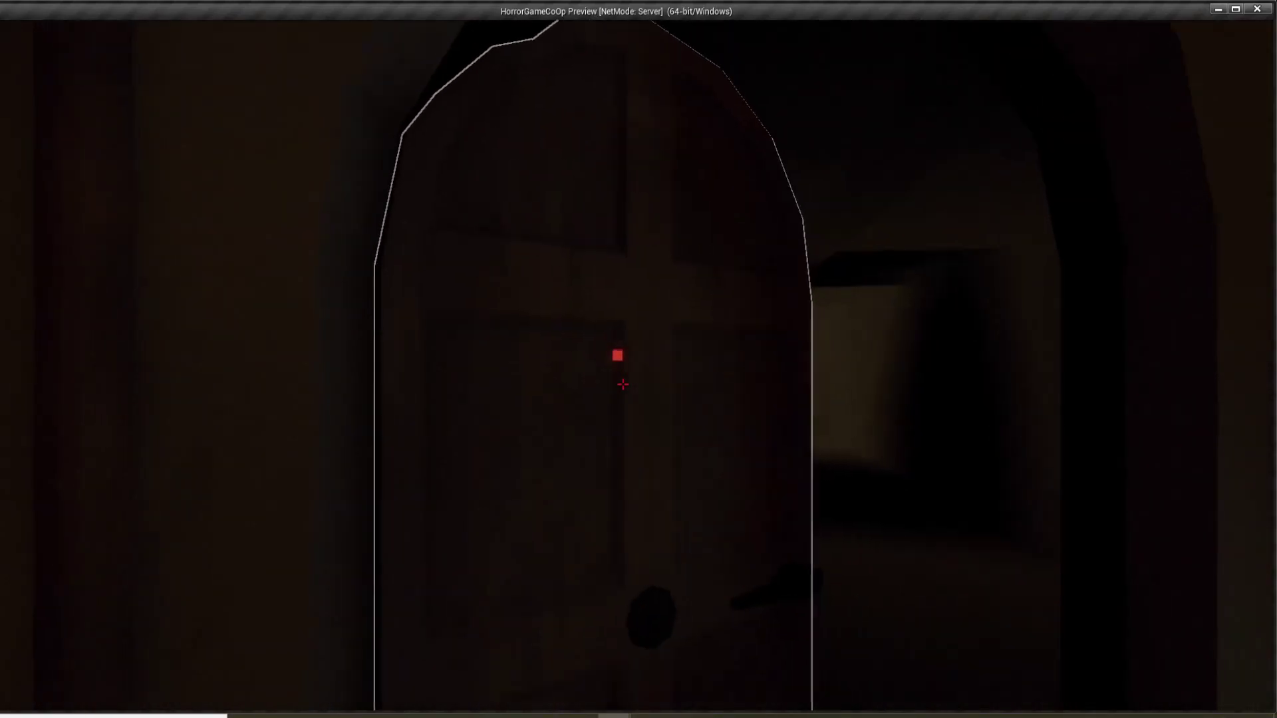
key("e")
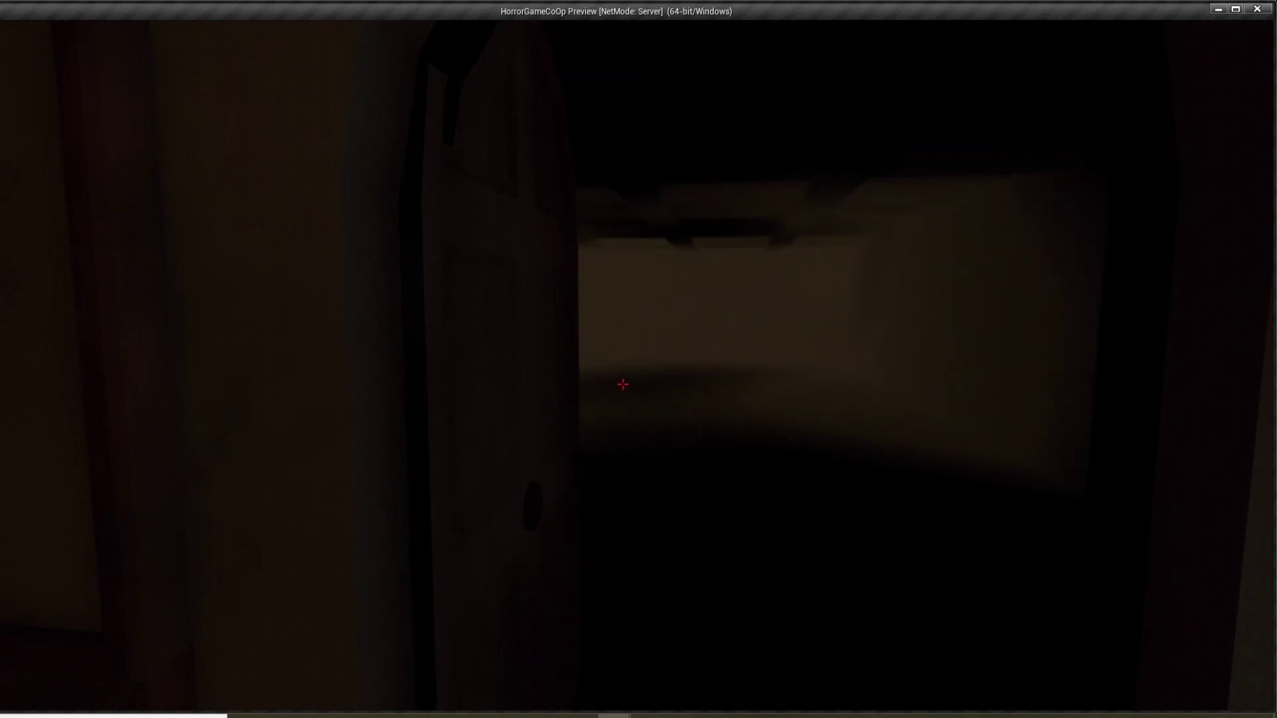
key("w")
key("e")
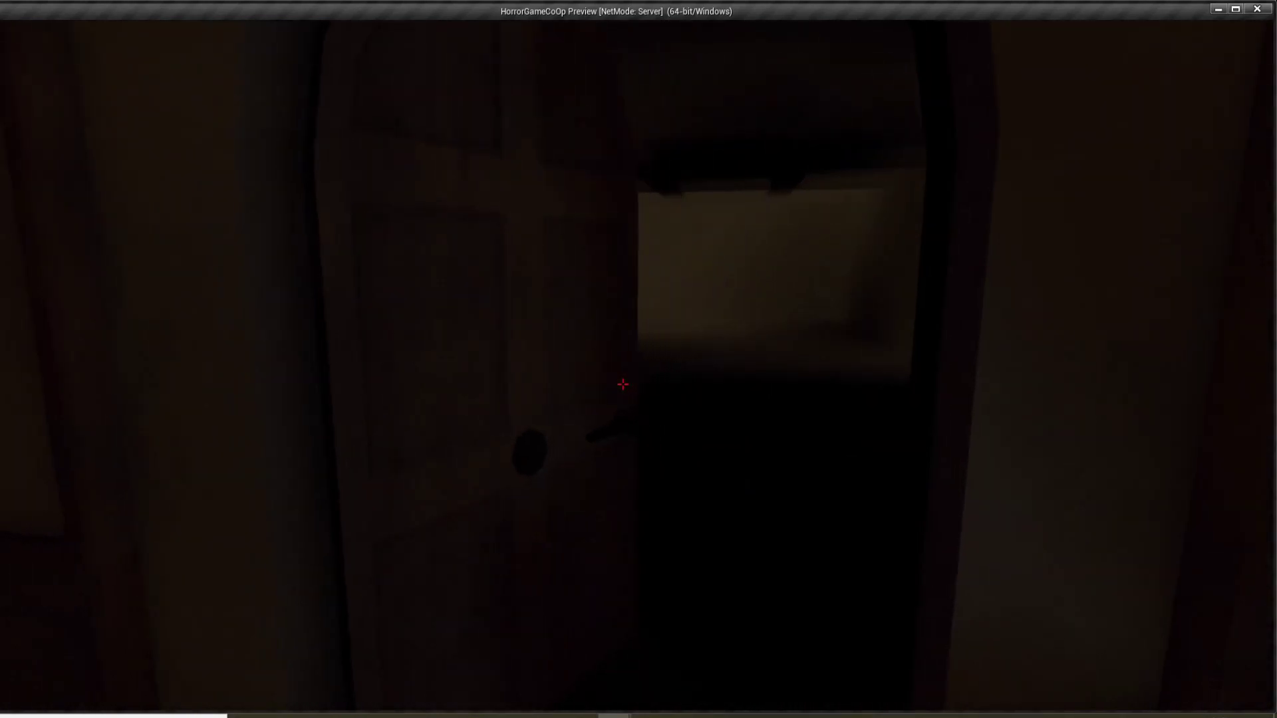
key("e")
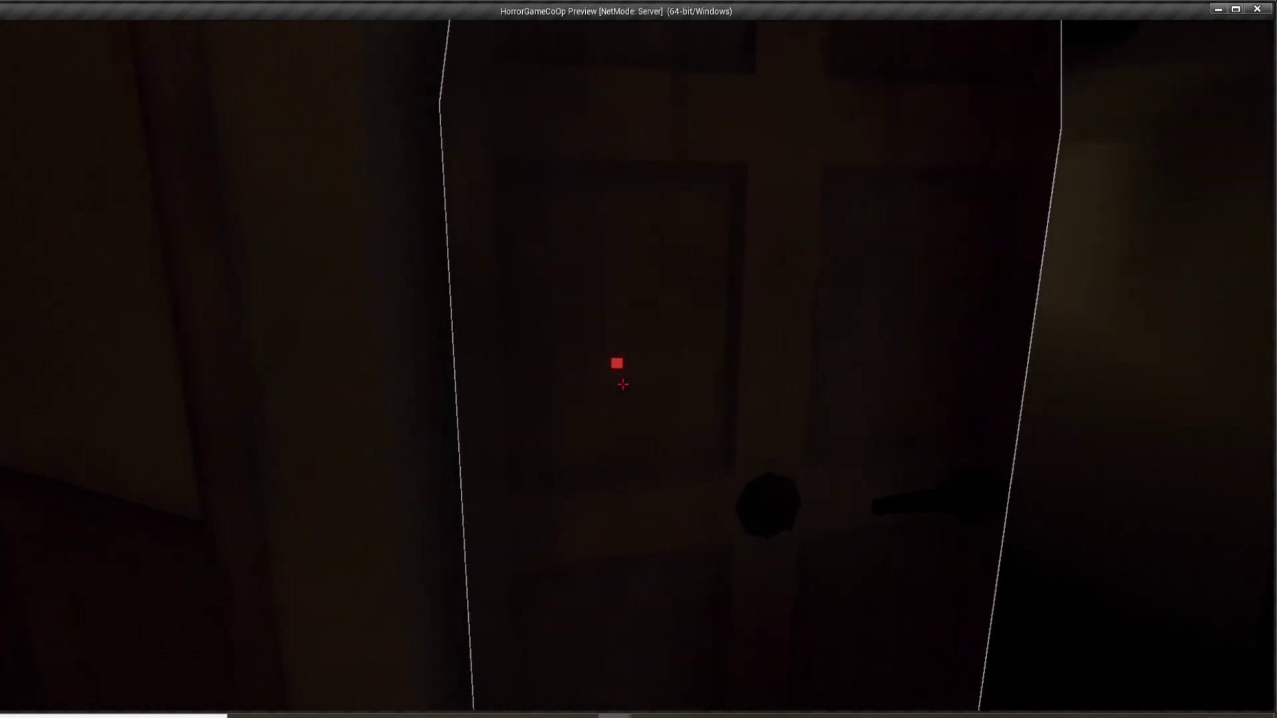
key("e")
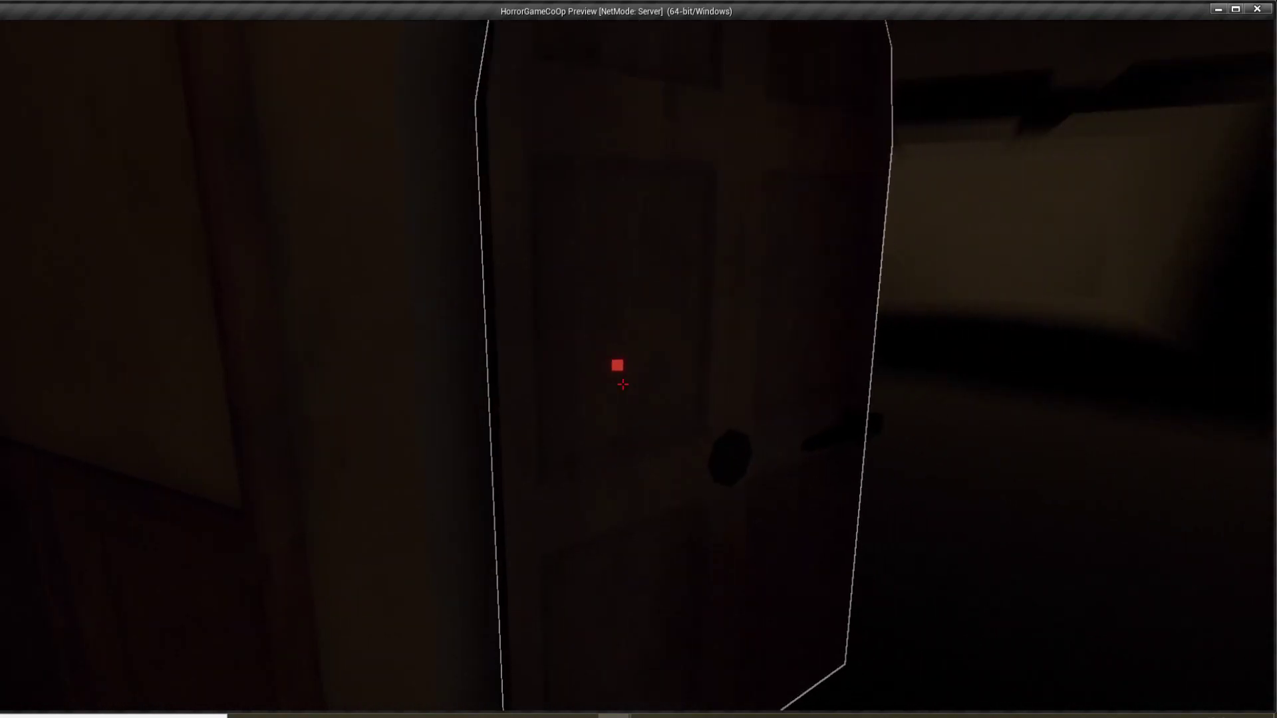
key("e")
key("e")
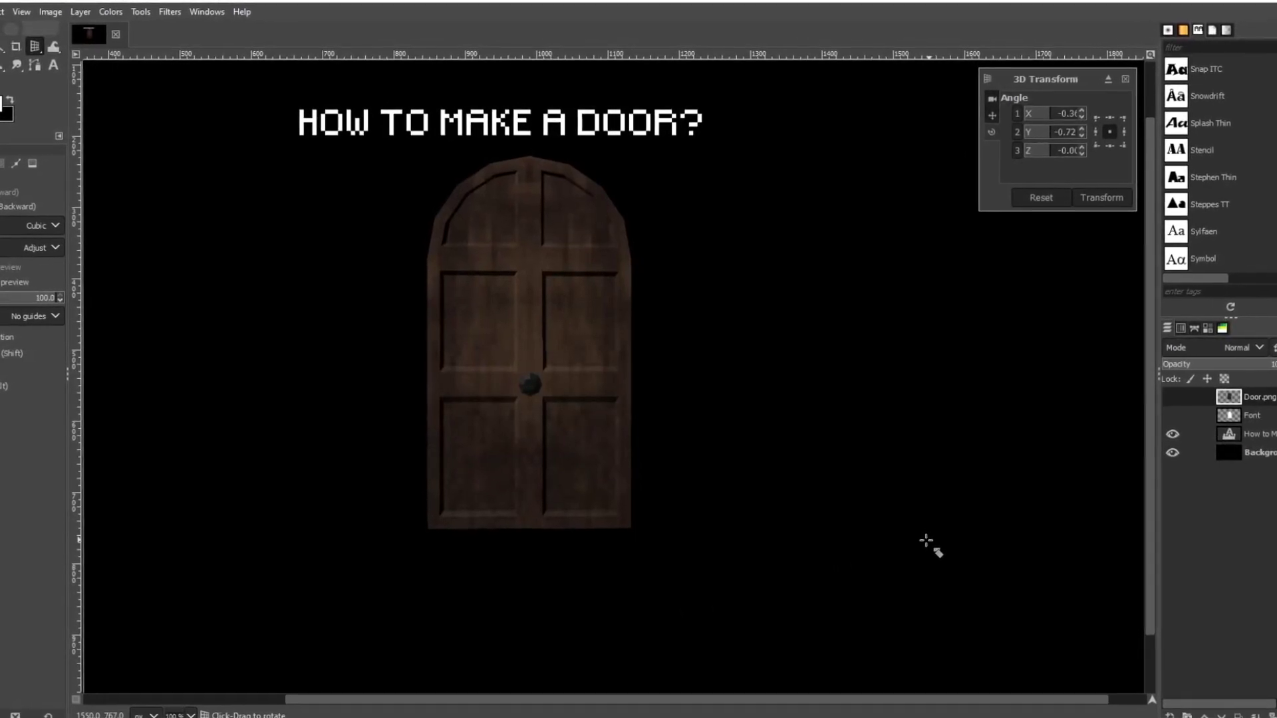
left_click_drag(926, 536, 969, 563)
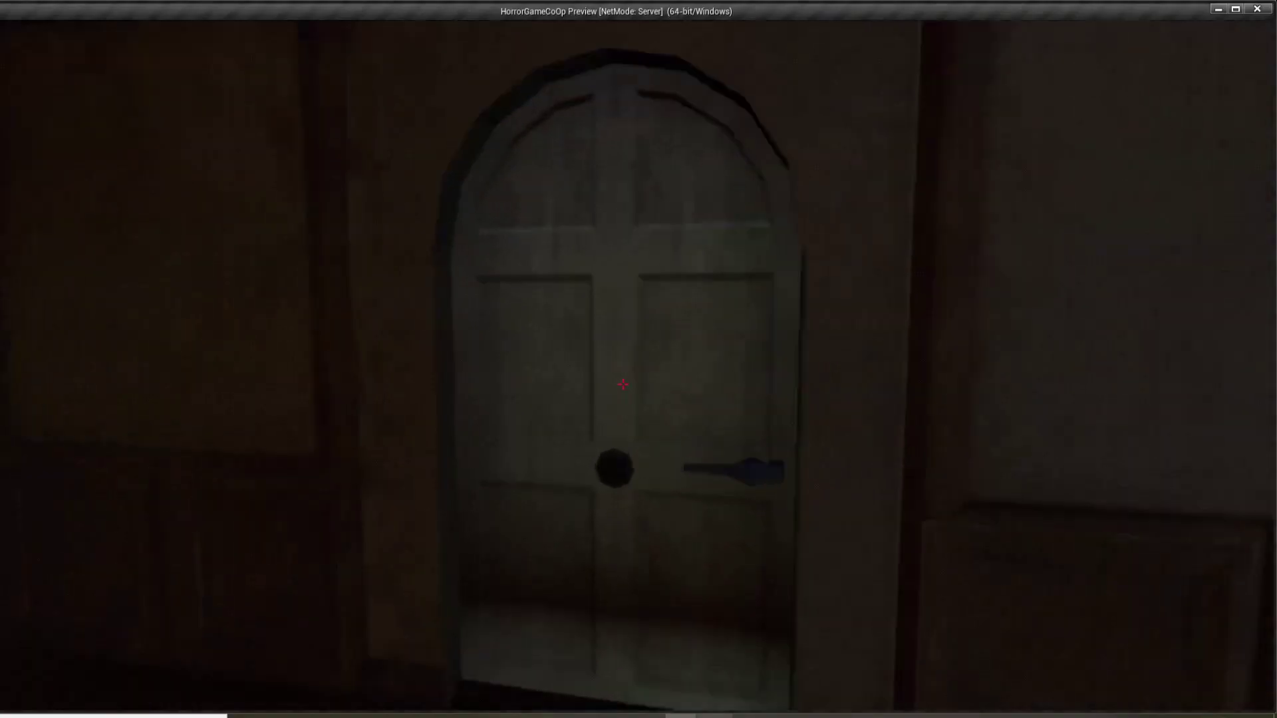
Open the arched door with E in Play mode, then exit and wire the pivot's Z rotation
key("w")
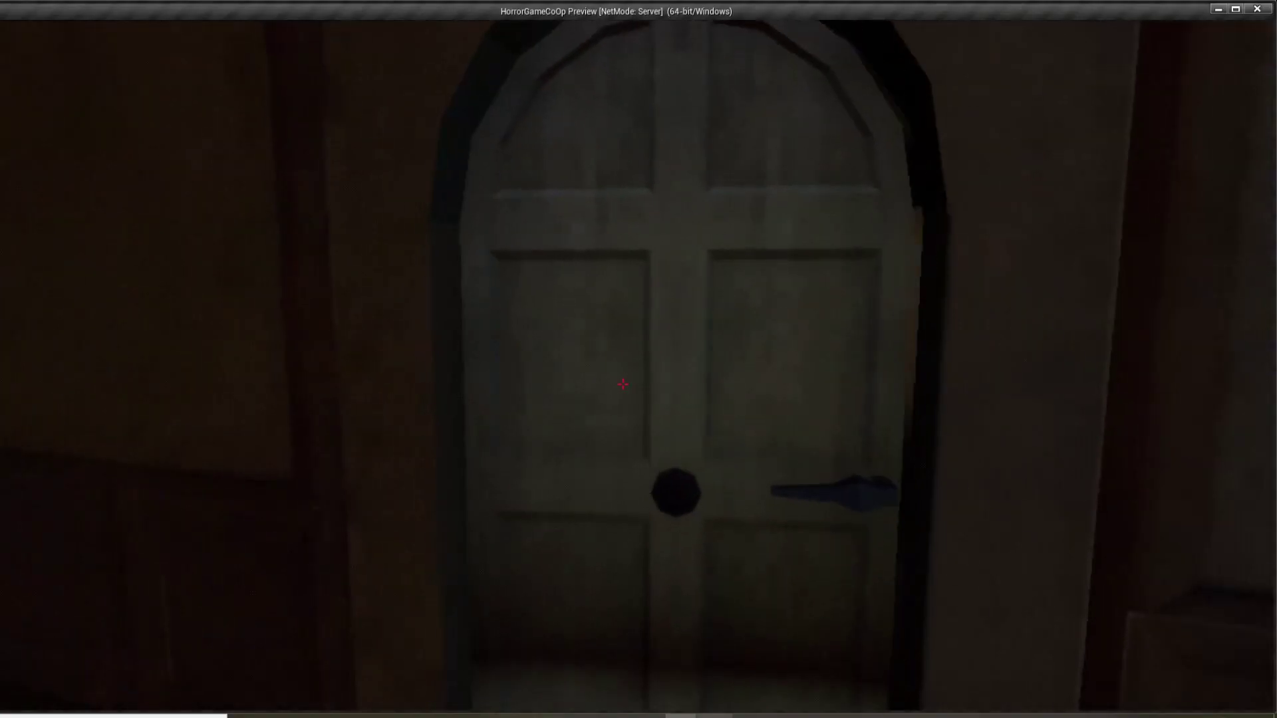
key("e")
key("s")
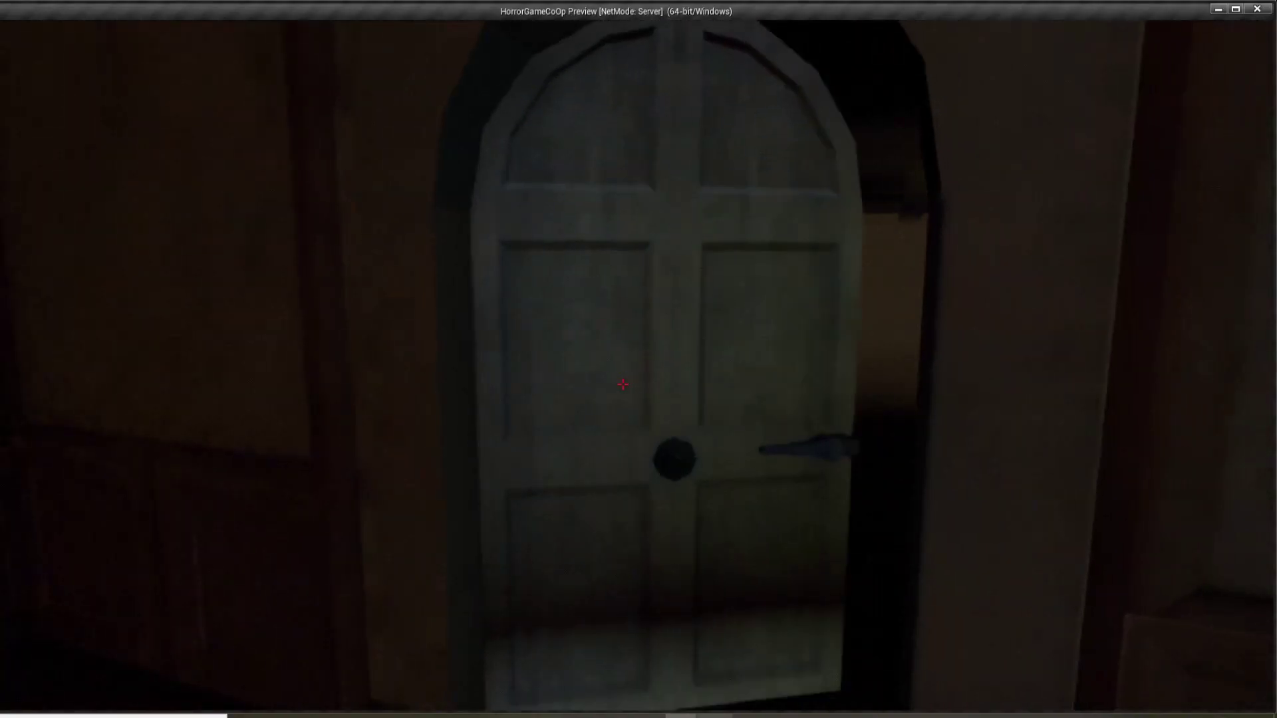
key("w")
key("Escape")
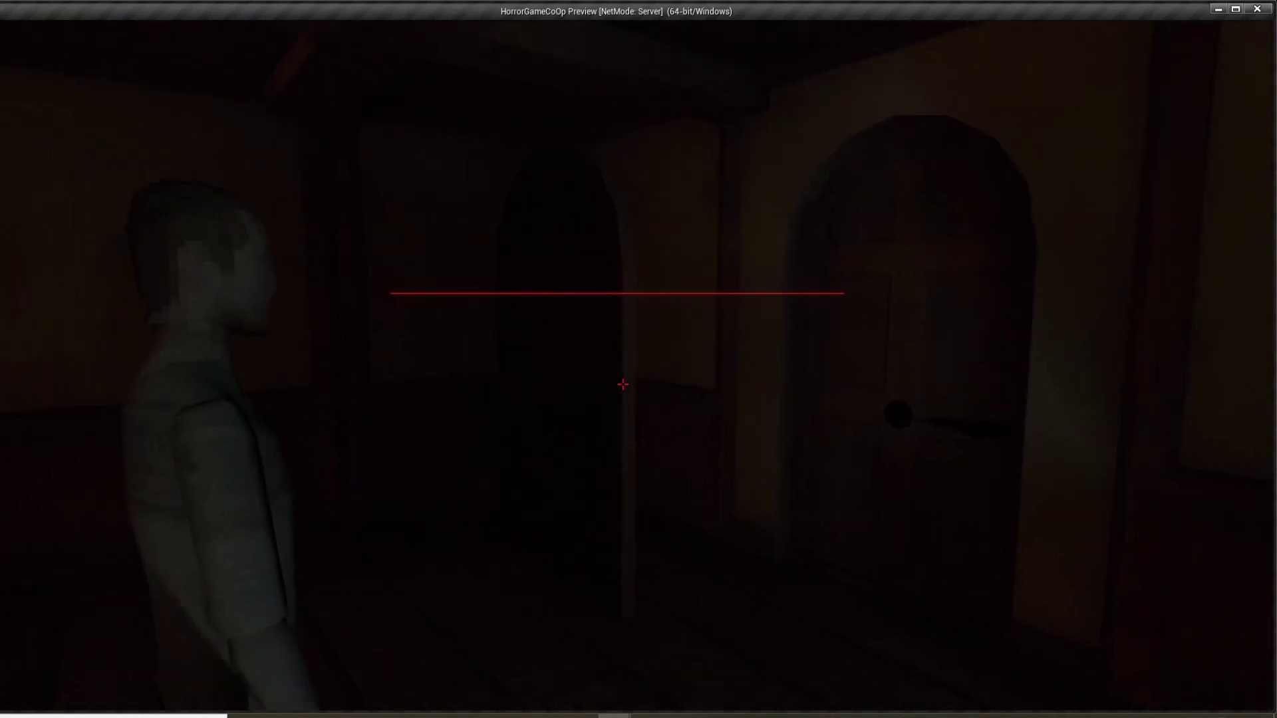
left_click_drag(578, 378, 627, 298)
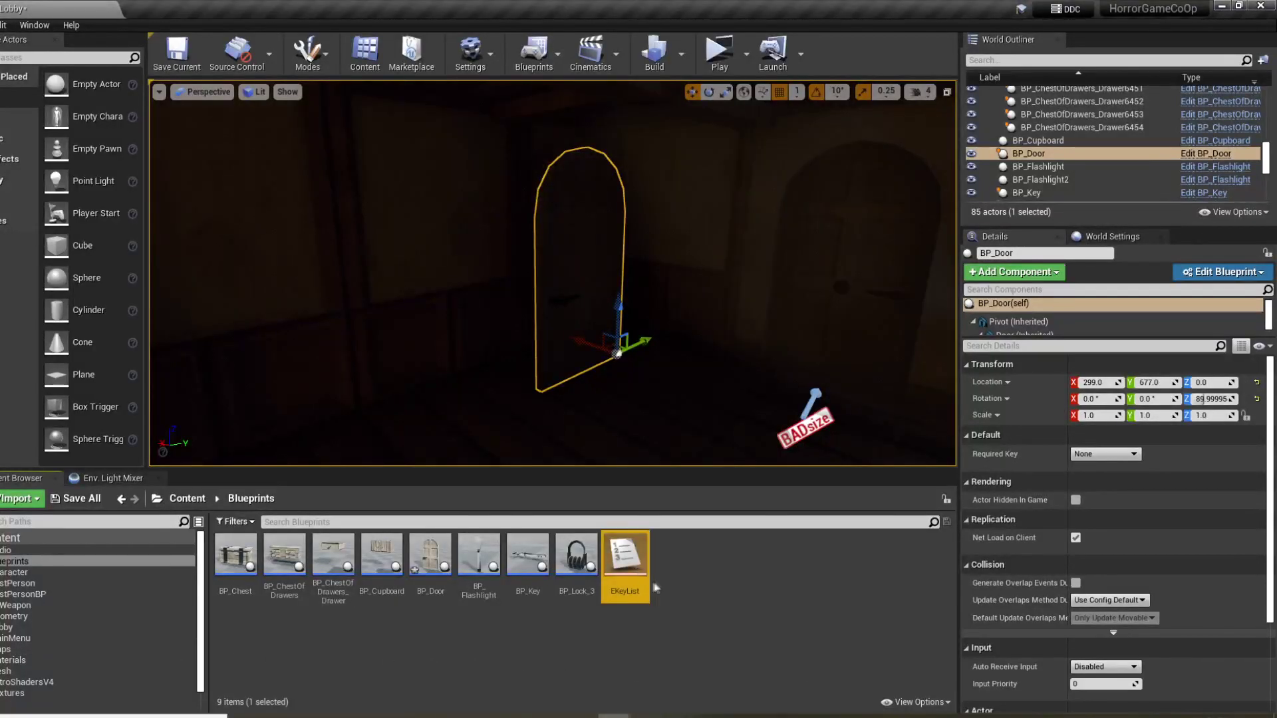
Rename the EKeyList entries to Bathroom key, Kitchen key and Key to my heart
double_click(648, 584)
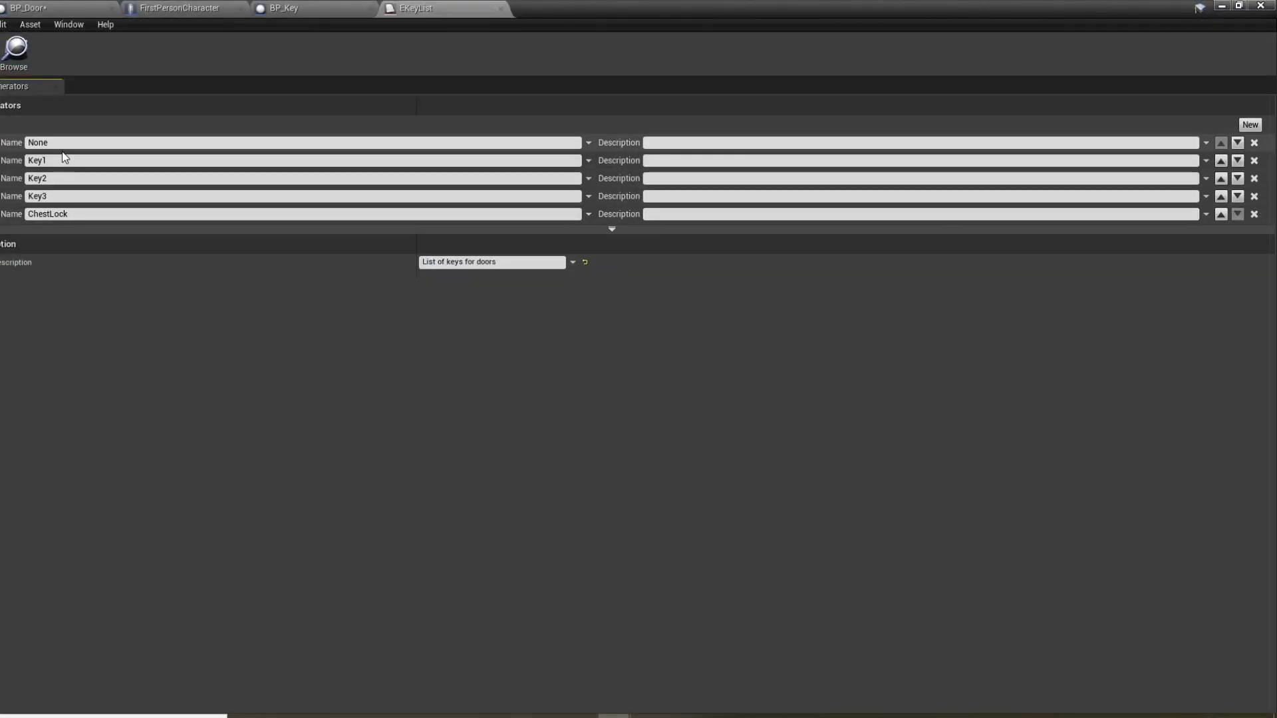
left_click(64, 161)
type("Bathroom k")
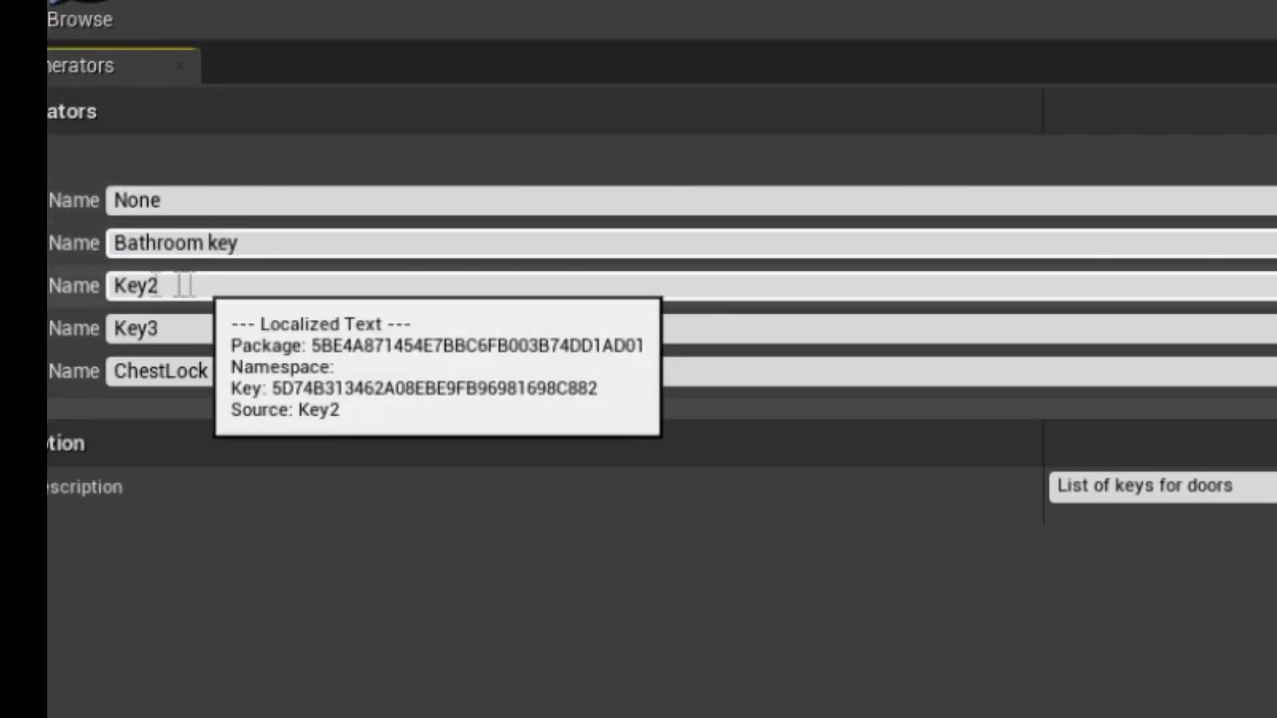
left_click(186, 285)
type("Kitchen key")
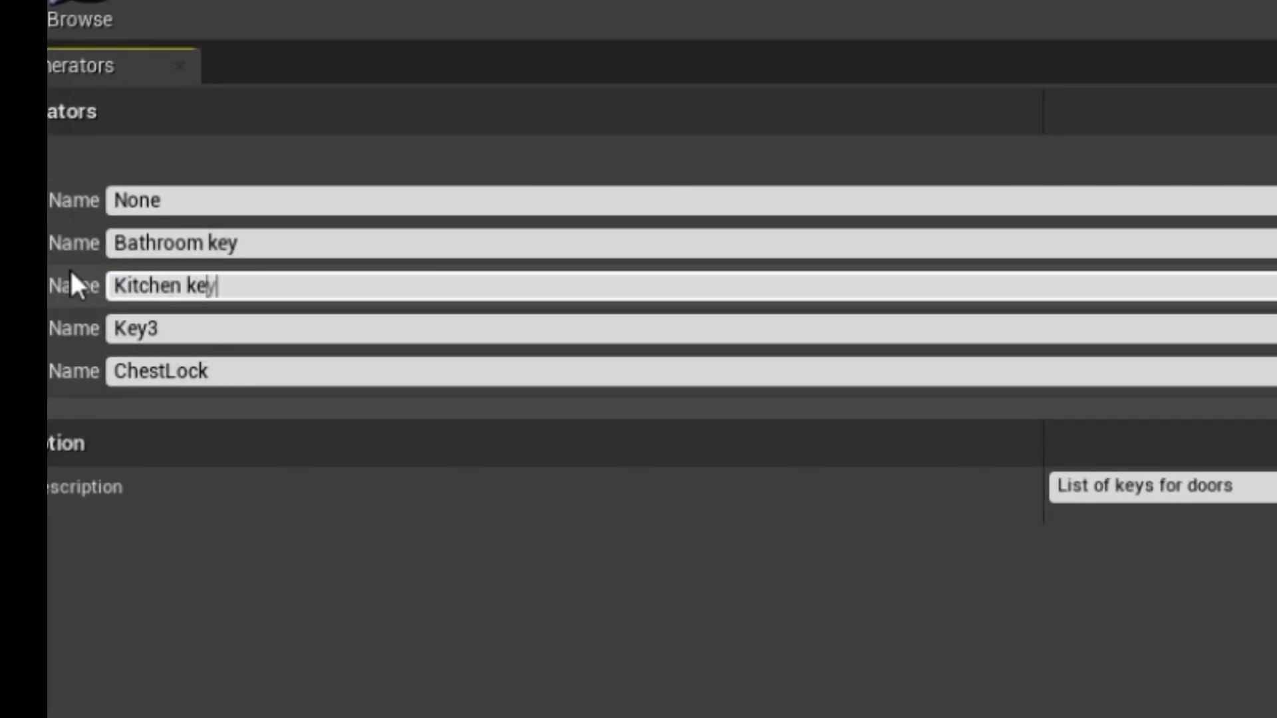
key("Return")
left_click(235, 326)
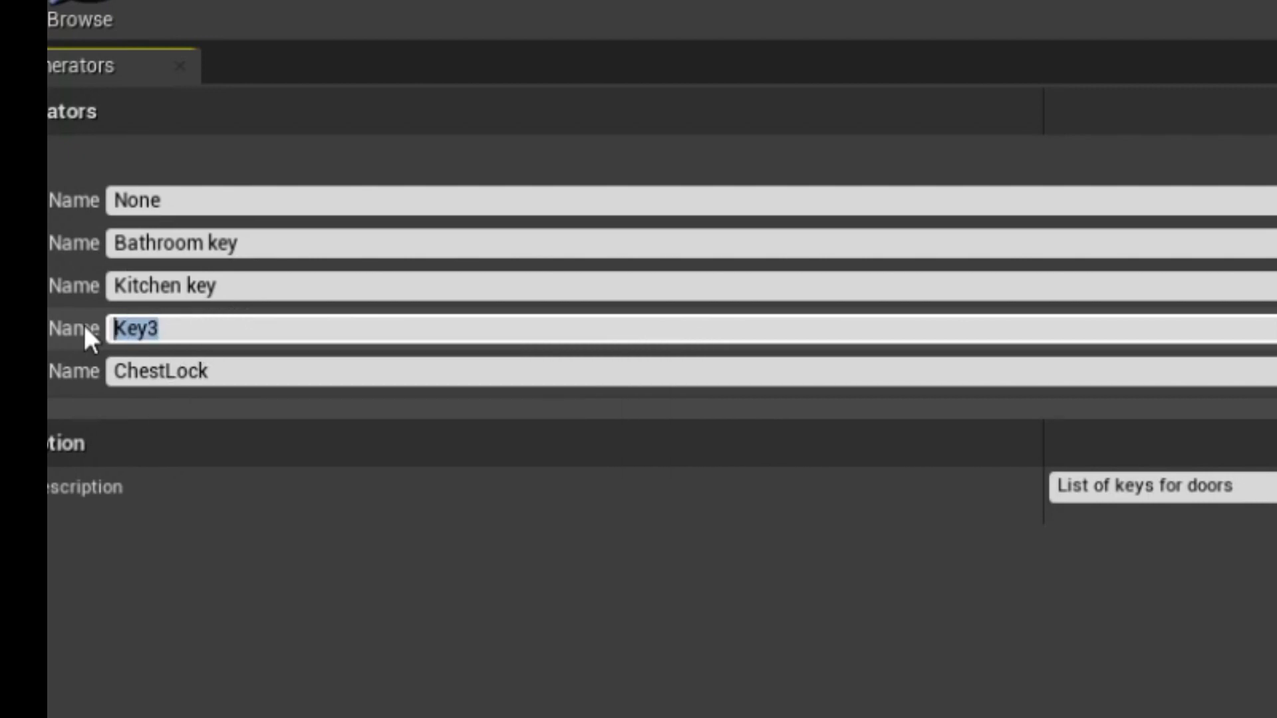
type("Key to my heart")
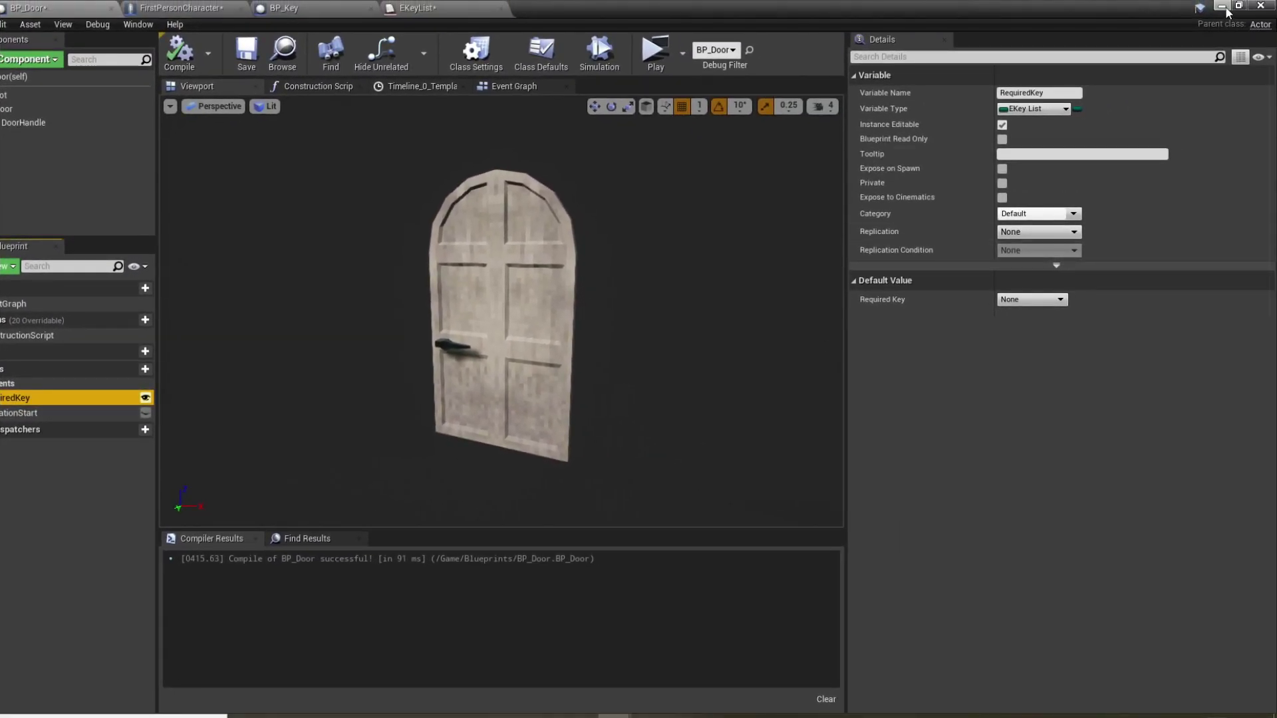
Check the RequiredKey choices and select the OwnedKeys variable under Door
left_click(1222, 7)
left_click(1107, 442)
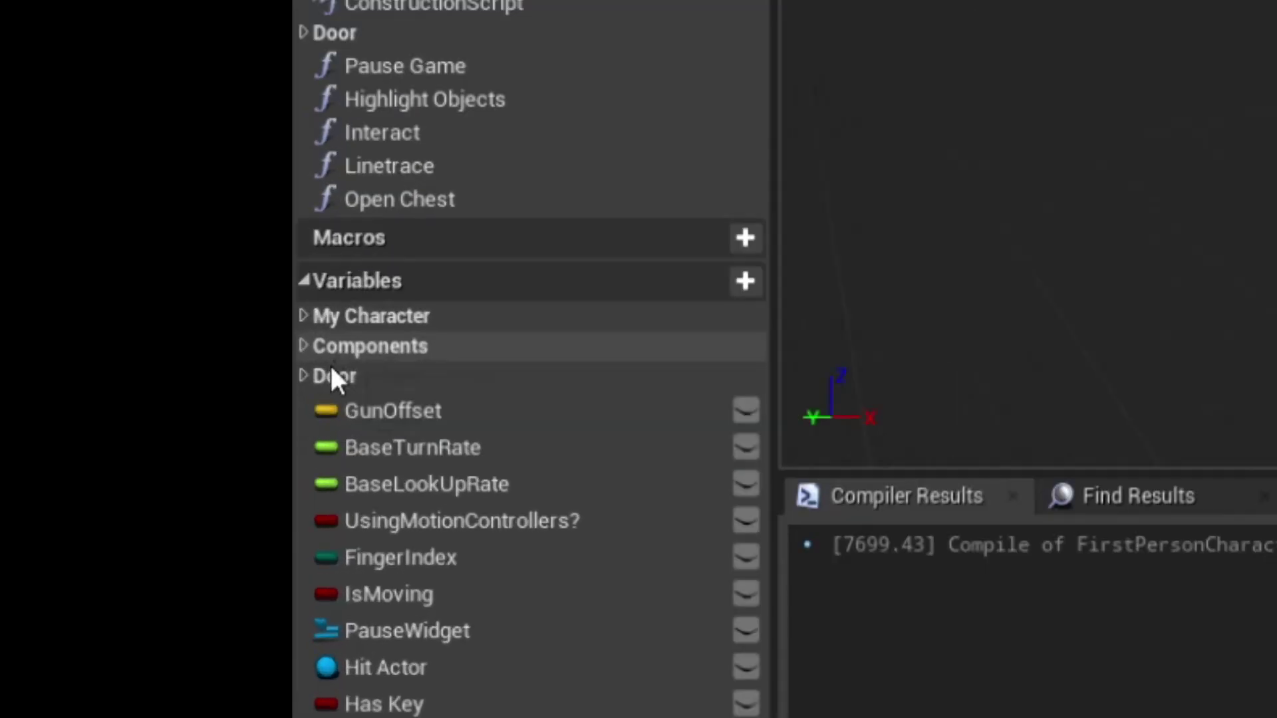
left_click(5, 490)
left_click(48, 500)
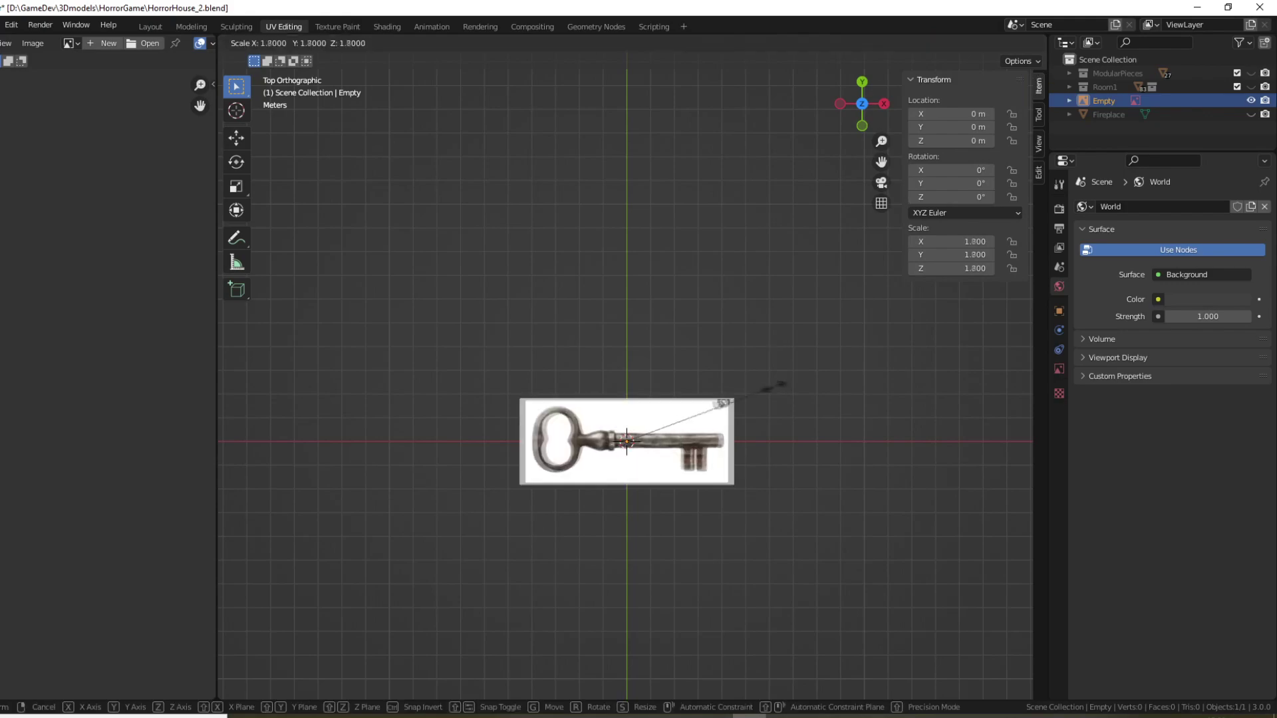
Add a cylinder in Blender to start modelling the key
key("shift+a")
mouse_move(830, 433)
left_click(921, 494)
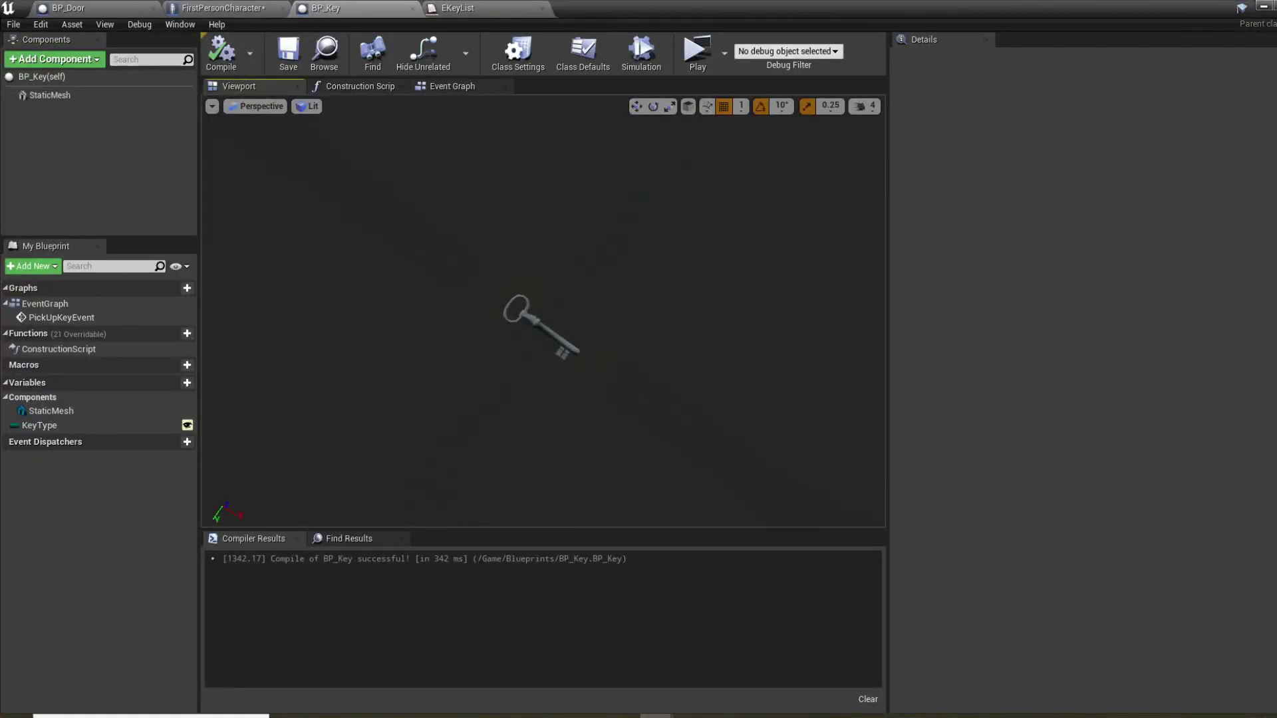
View BP_Key's pickup event logic and walk the player to the door in Play mode
left_click(452, 86)
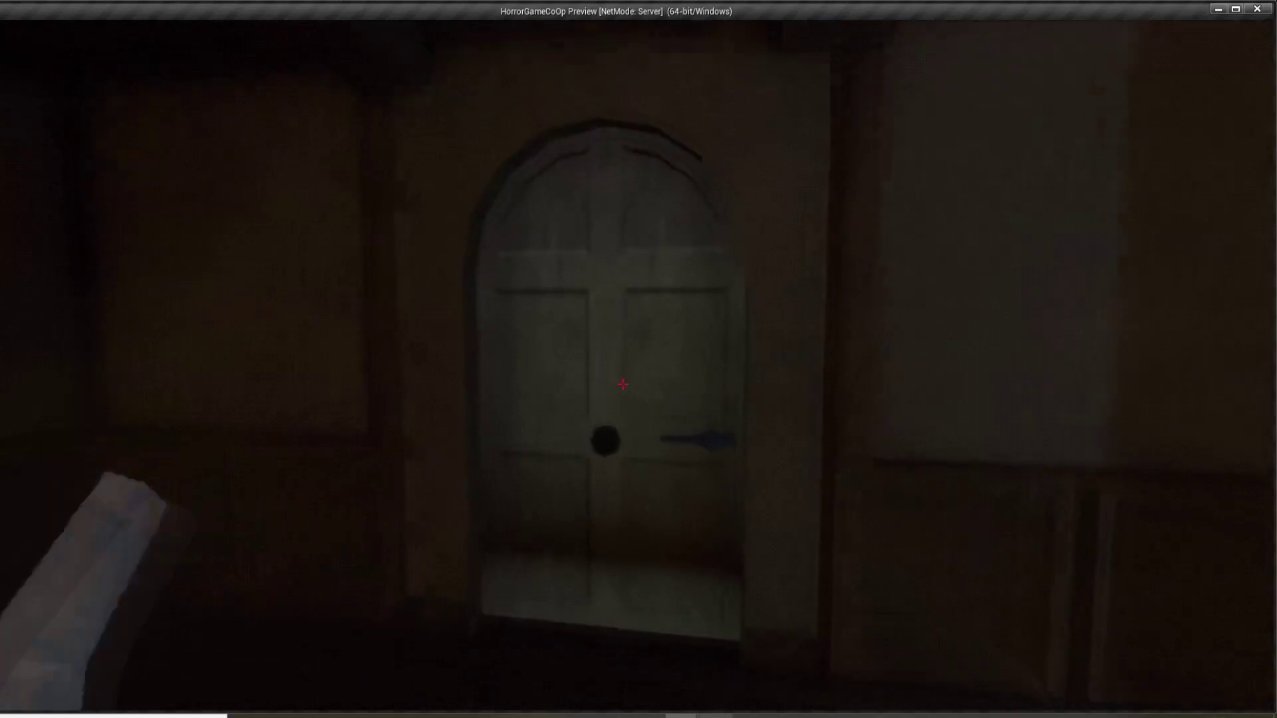
key("w")
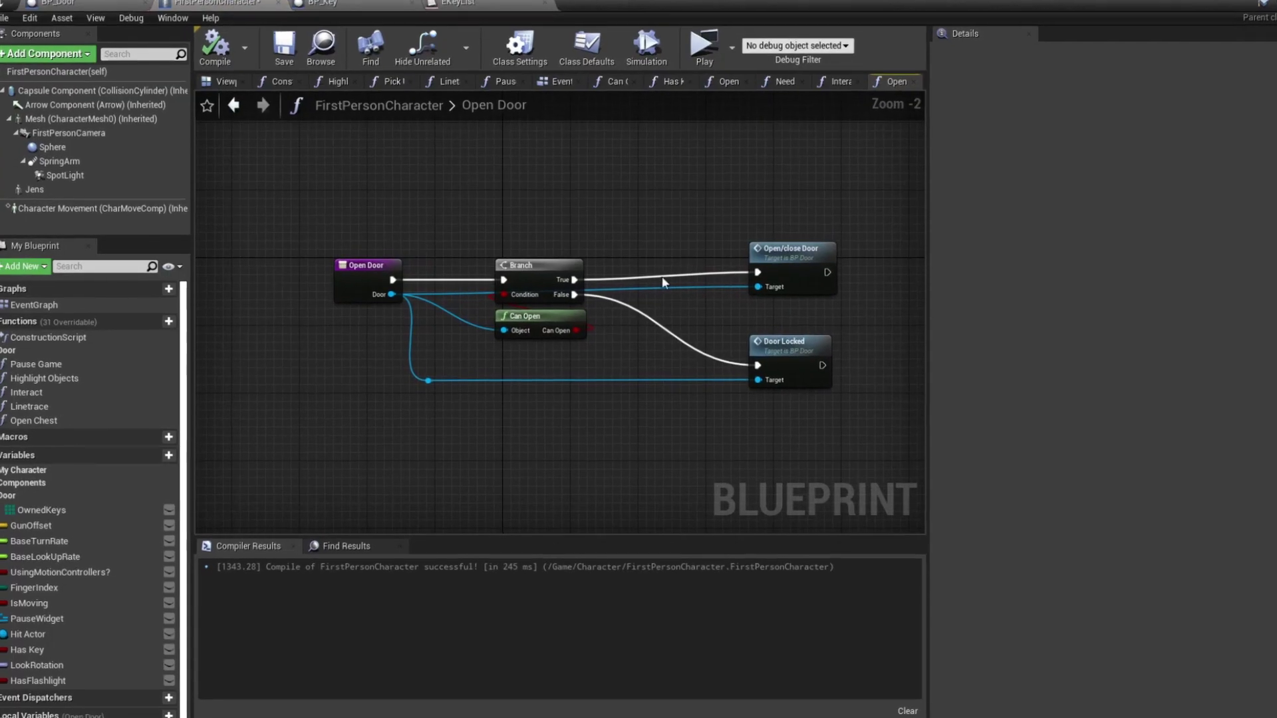
scroll(663, 282, "up", 1)
Open the Can Open and Has Key function graphs and bring their cast nodes into view
left_click(522, 333)
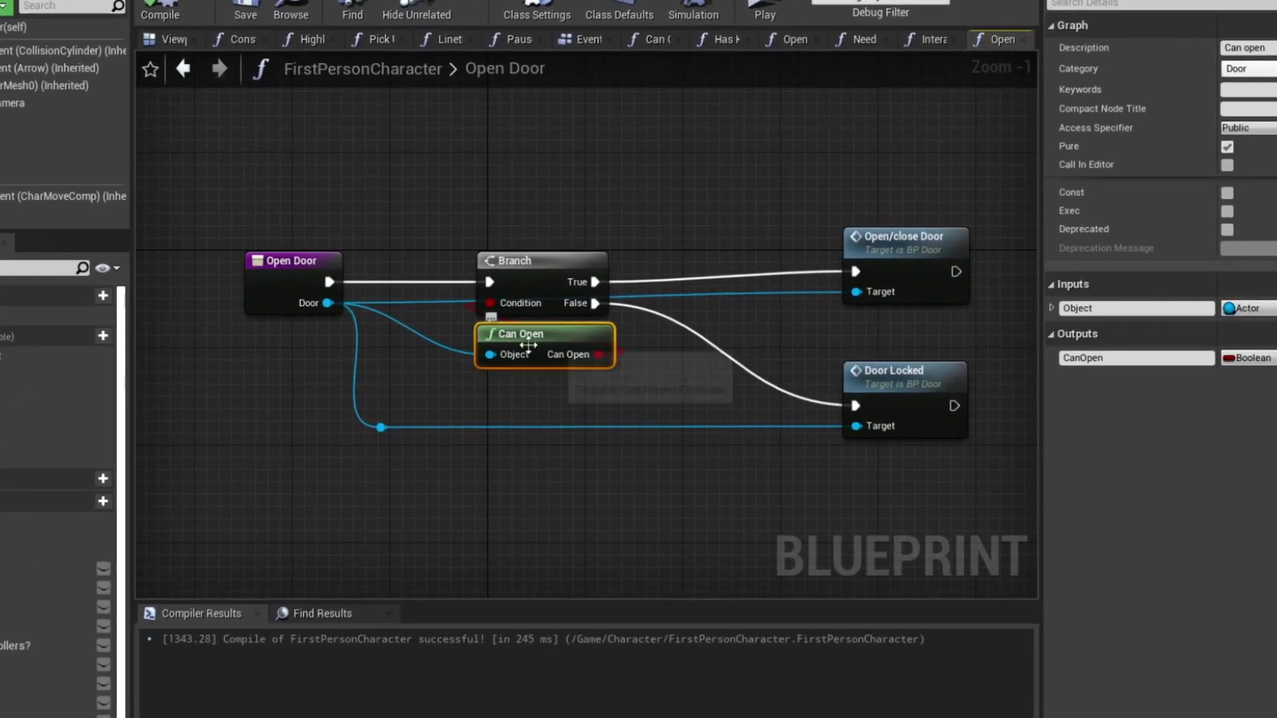
double_click(569, 353)
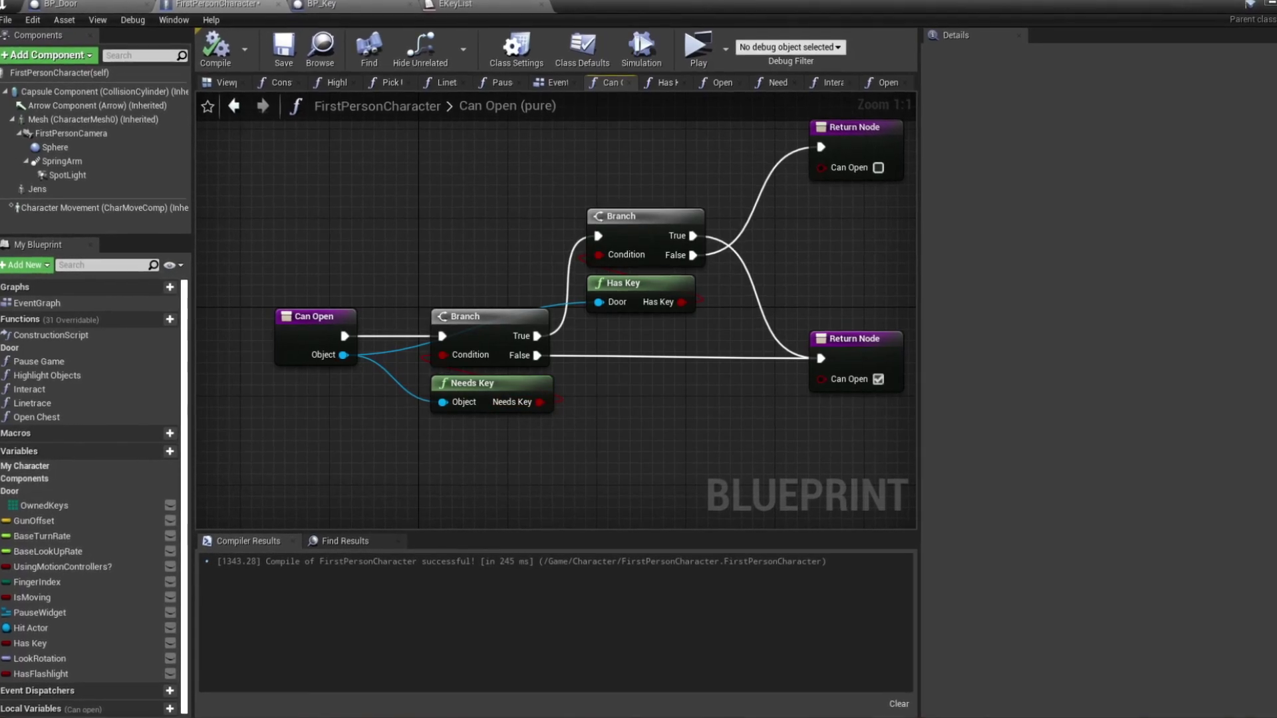
right_click_drag(651, 345, 576, 417)
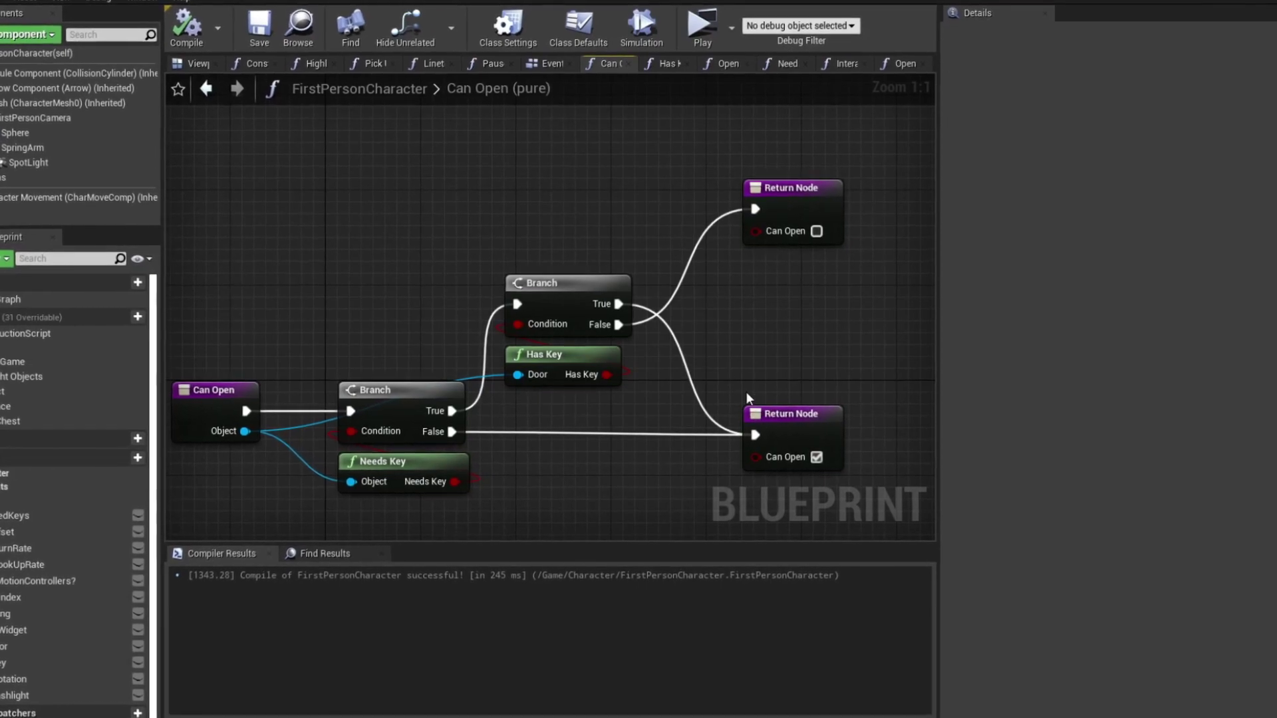
double_click(542, 355)
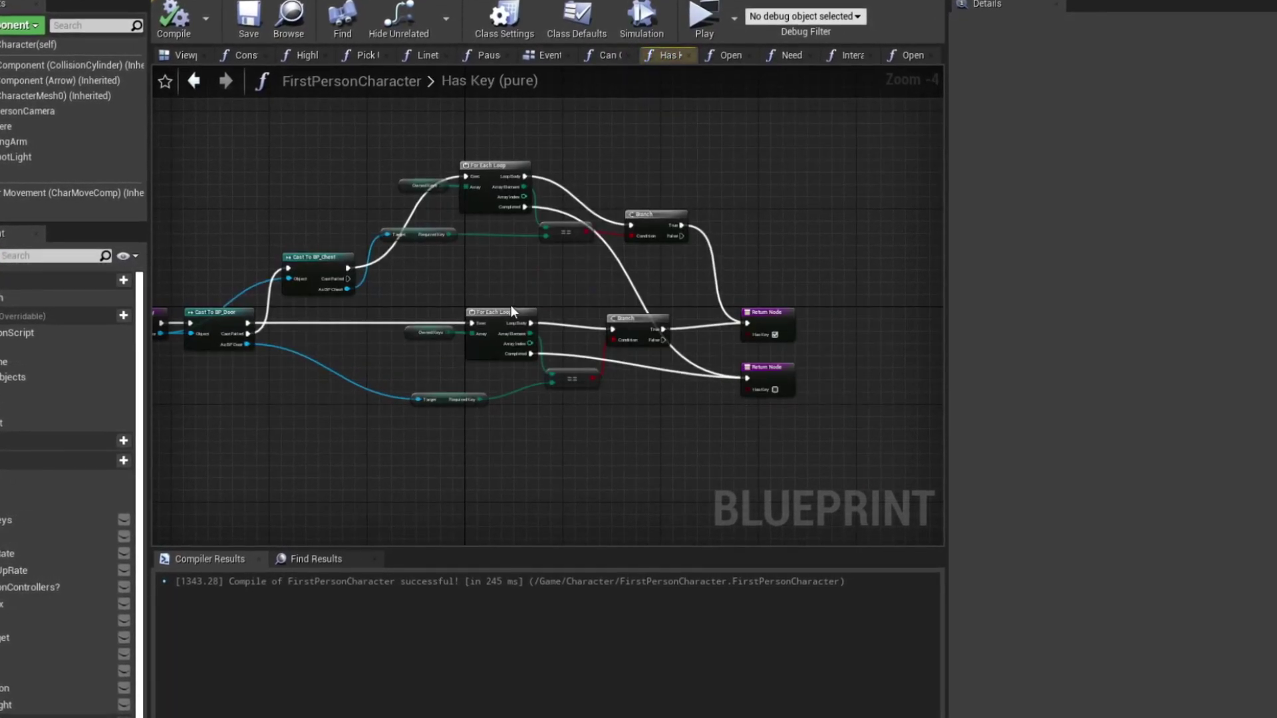
scroll(509, 305, "up", 4)
right_click_drag(509, 304, 859, 354)
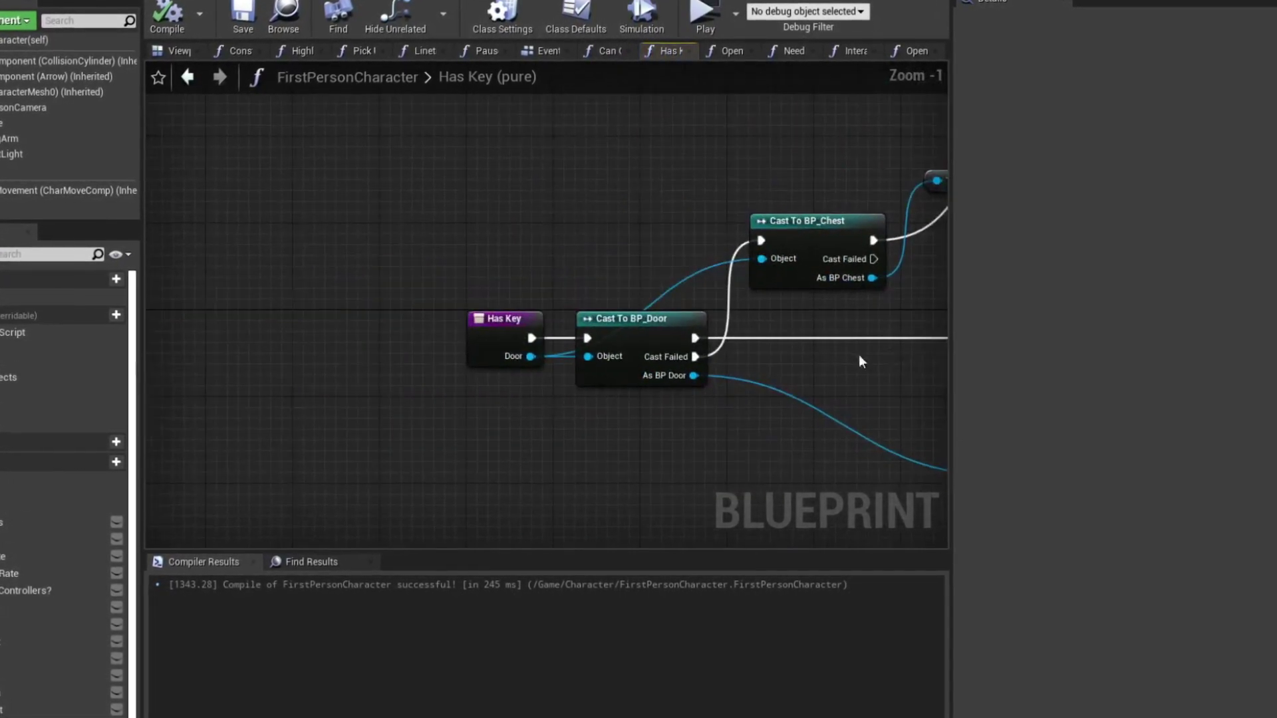
mouse_move(750, 337)
right_mouse_down()
mouse_move(739, 278)
mouse_move(740, 330)
right_mouse_up()
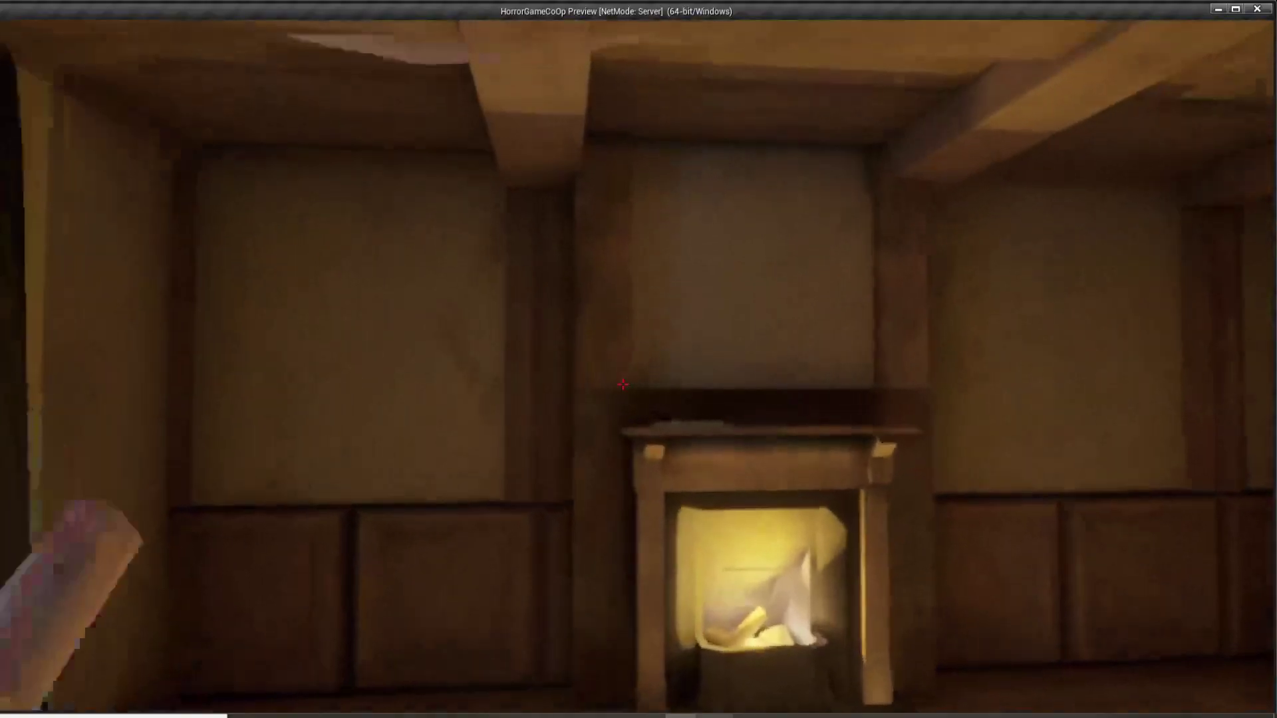
Pick up the key from the mantel and use it to open the locked door
key("w")
key("e")
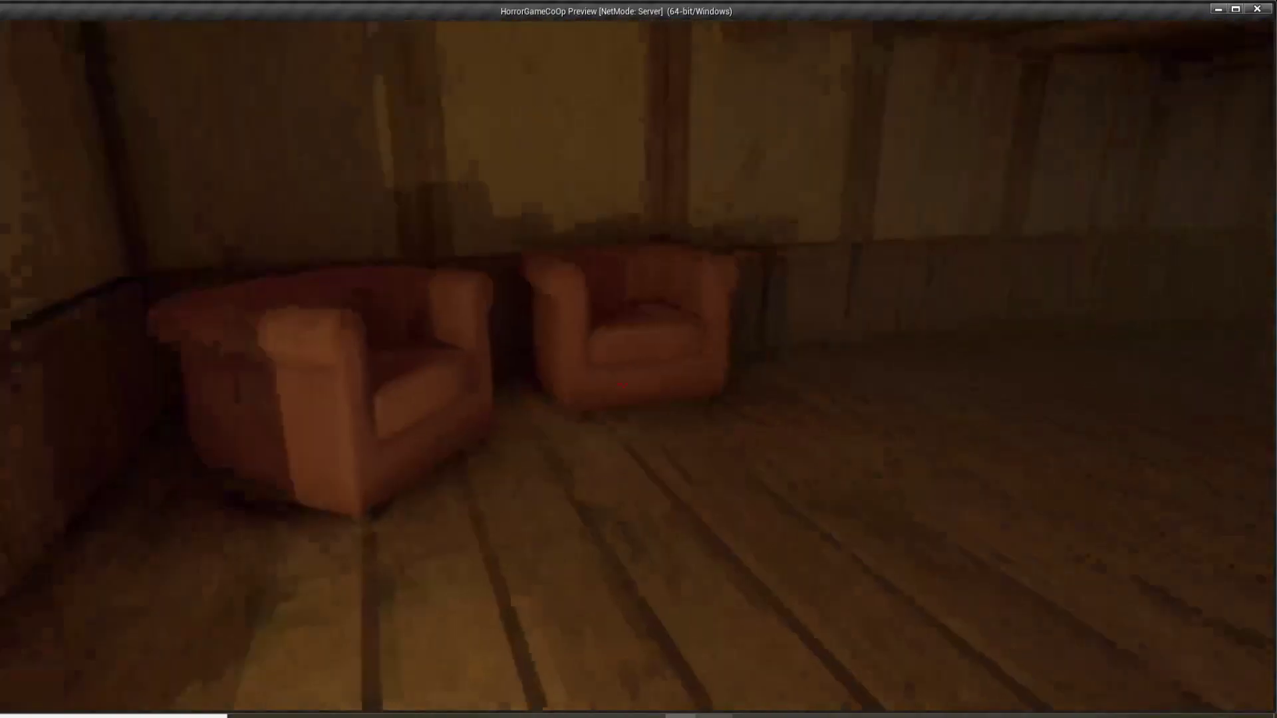
key("w")
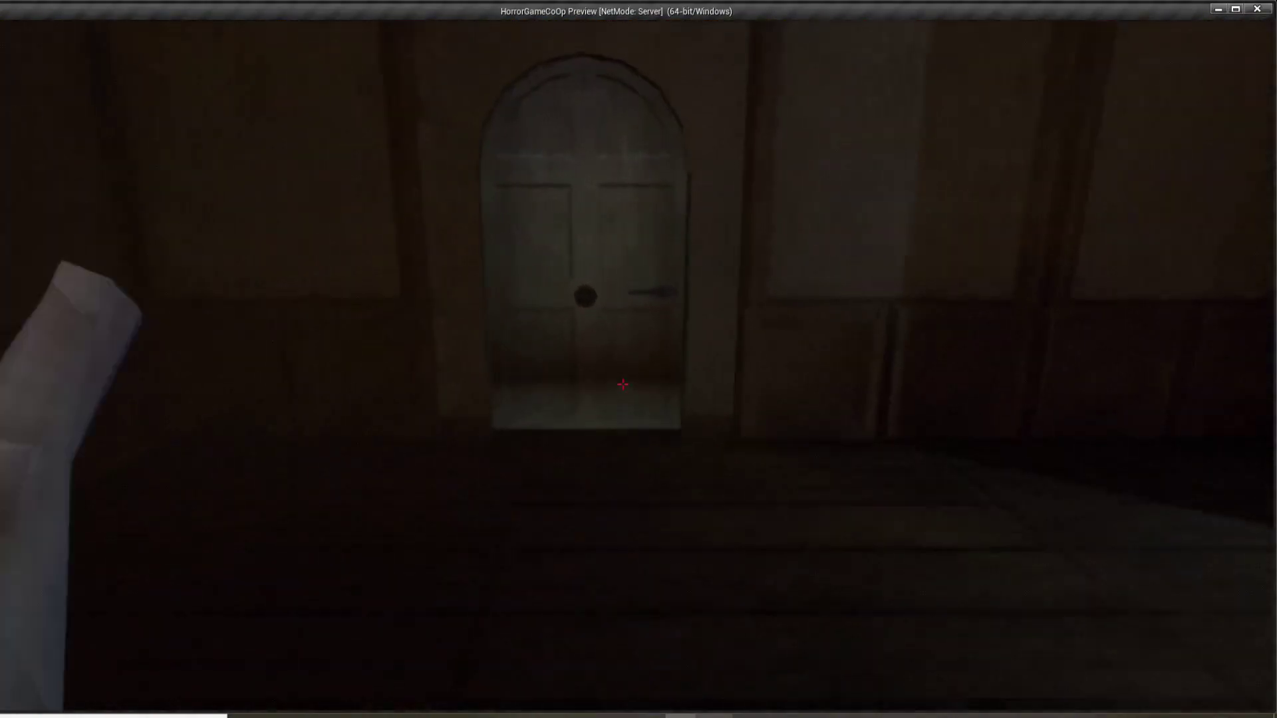
key("e")
key("e")
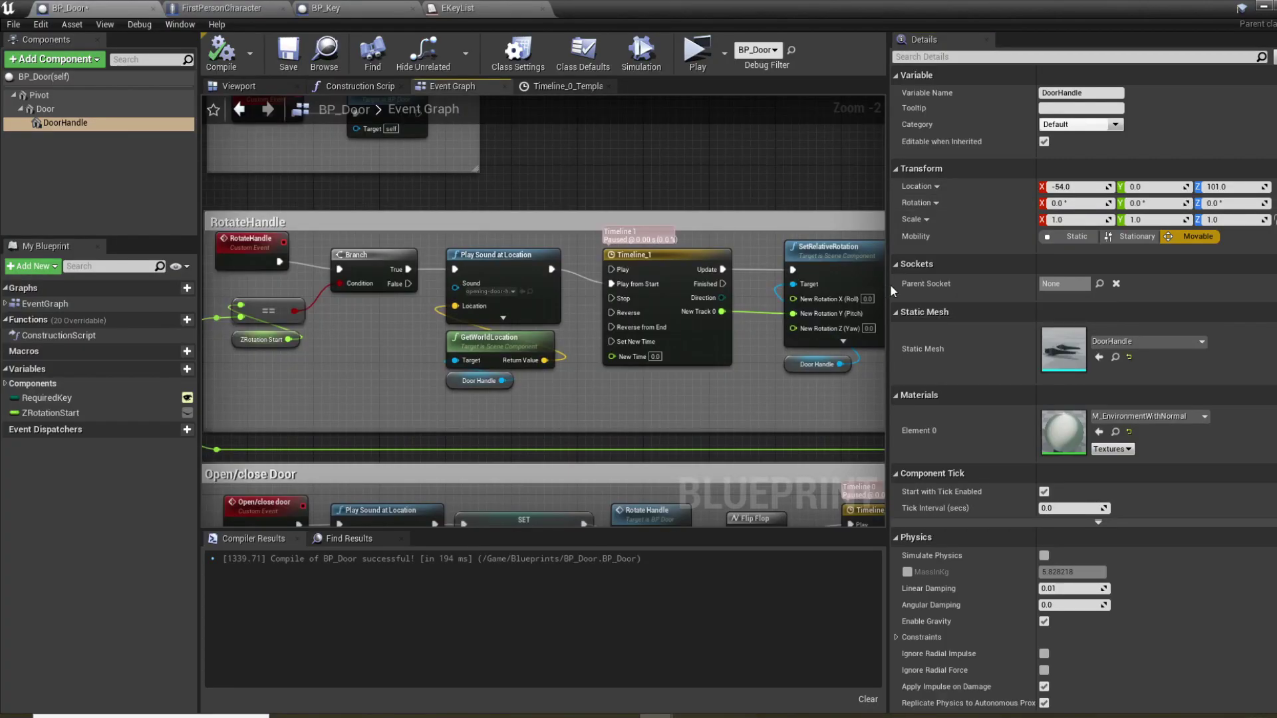
Widen the Event Graph by moving the graph/Details splitter to the right
left_click_drag(893, 290, 1101, 291)
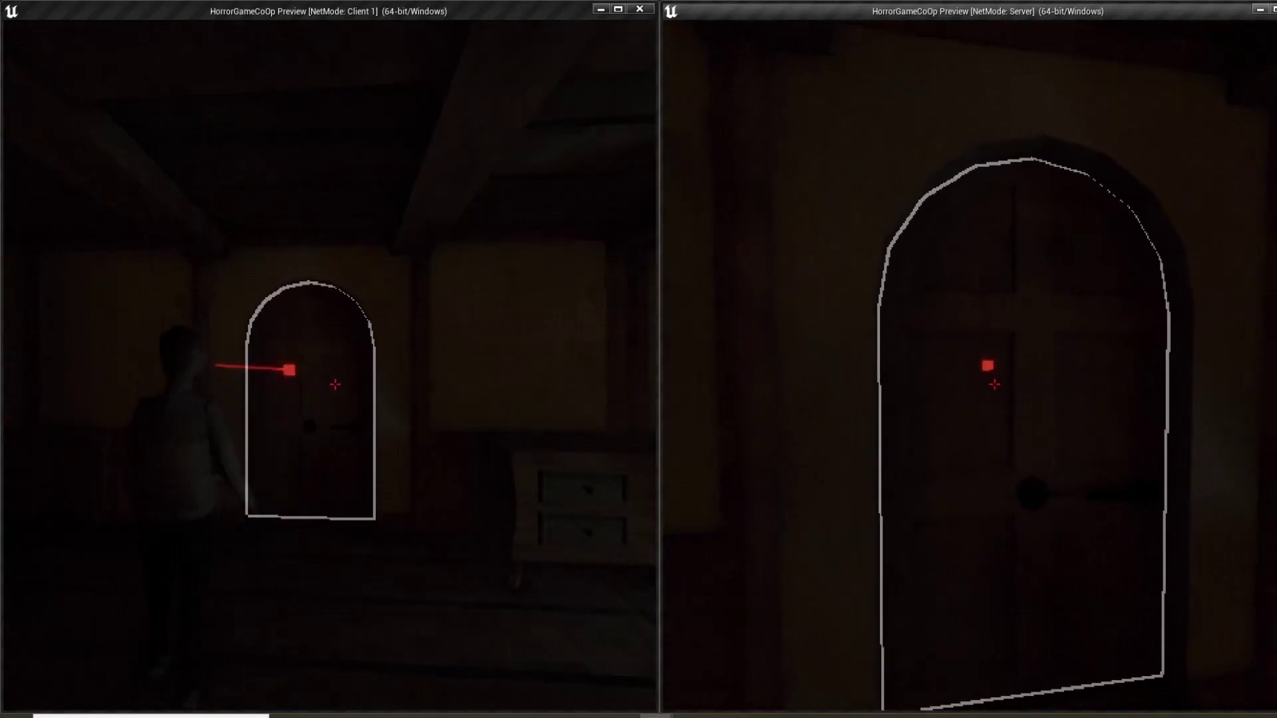
Open the door as the server player, then return to the FirstPersonCharacter graph
key("e")
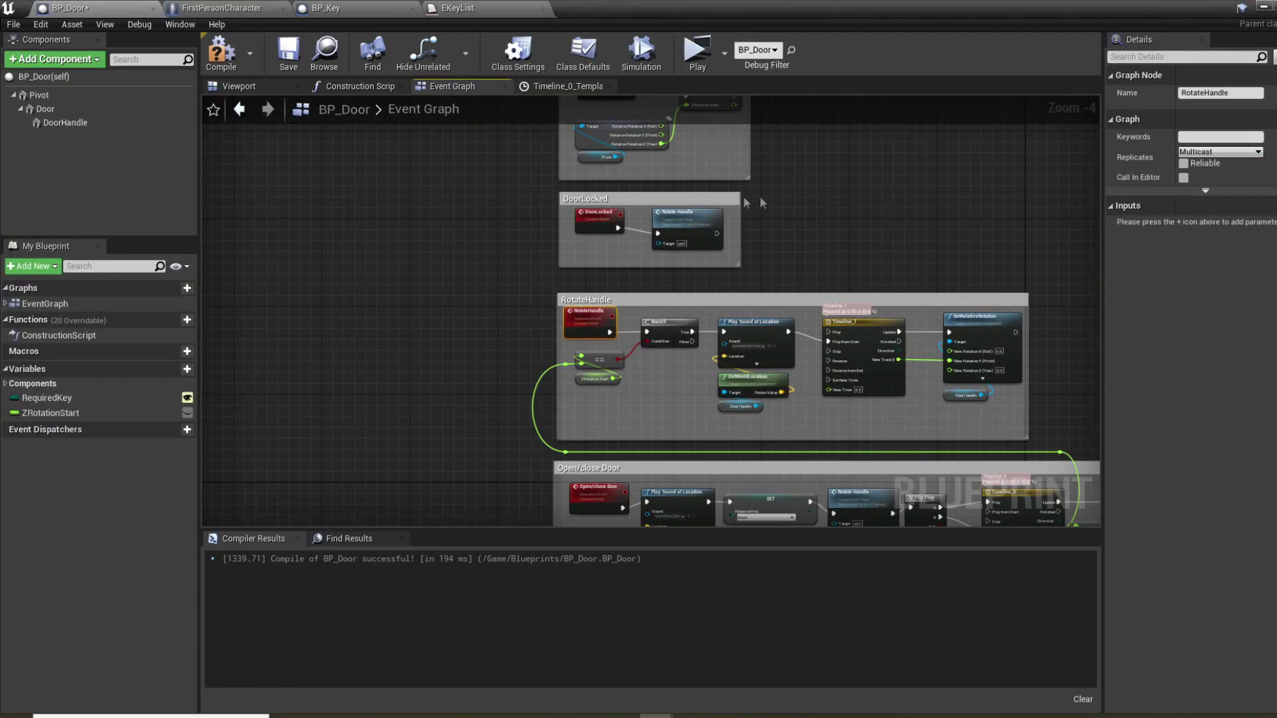
right_click_drag(745, 202, 781, 323)
left_click(676, 214)
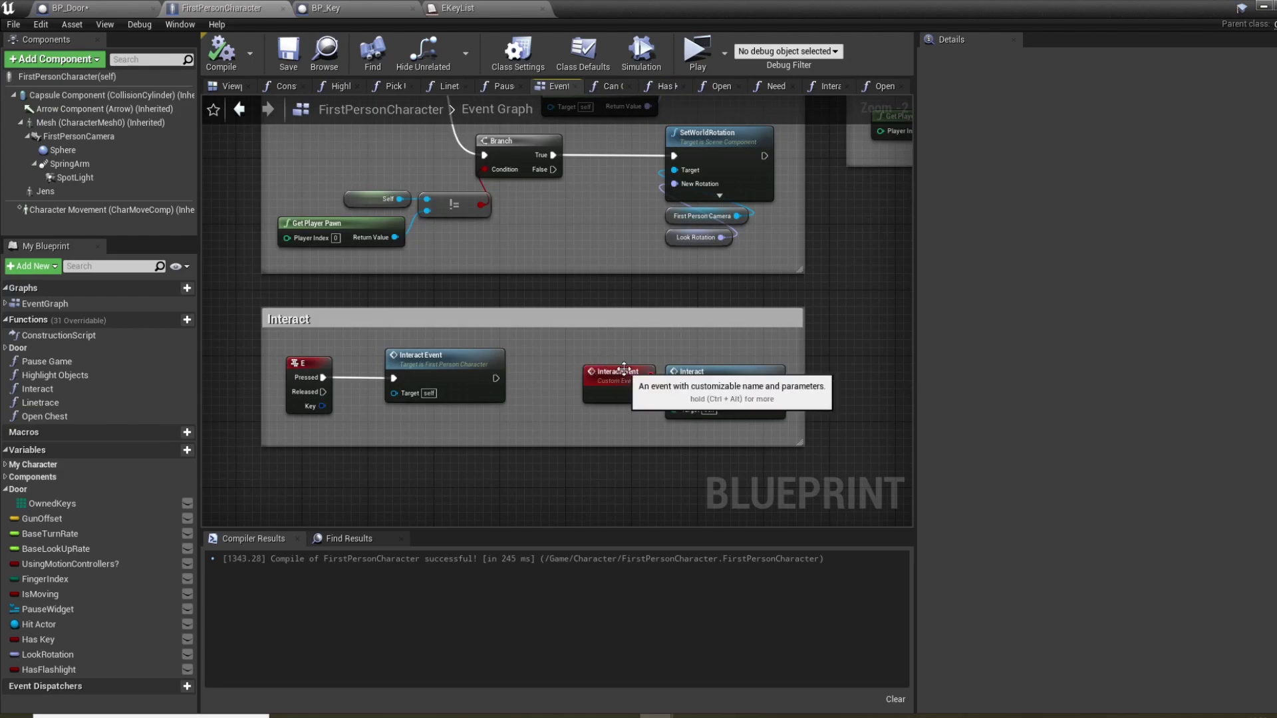
Set InteractEvent's Replicates to Run on Server and walk the client through the doorway
left_click(619, 372)
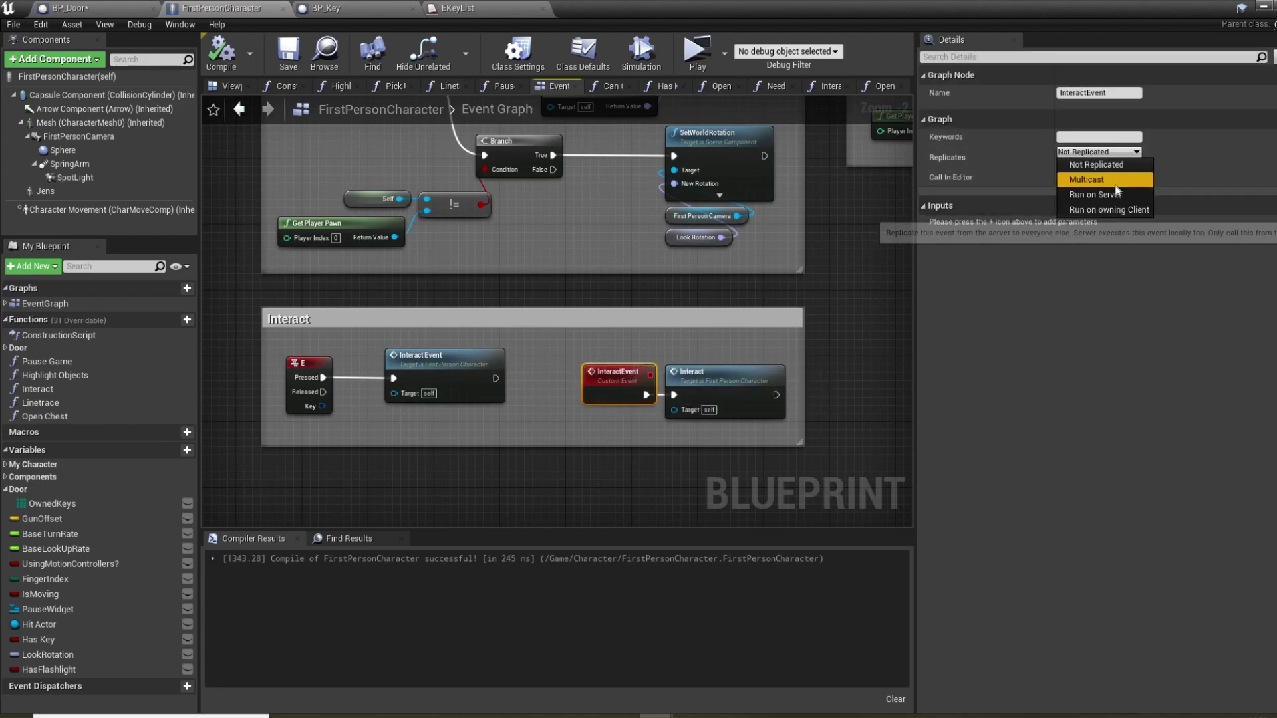
left_click(1094, 195)
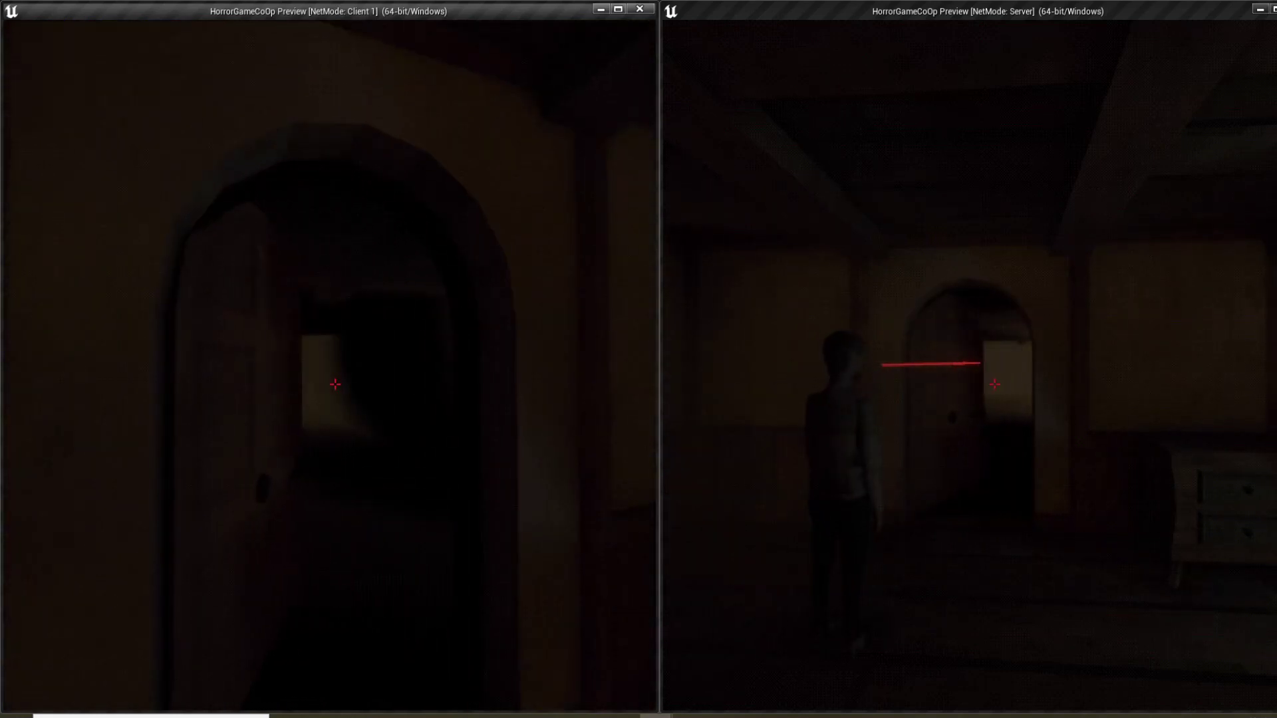
key("w")
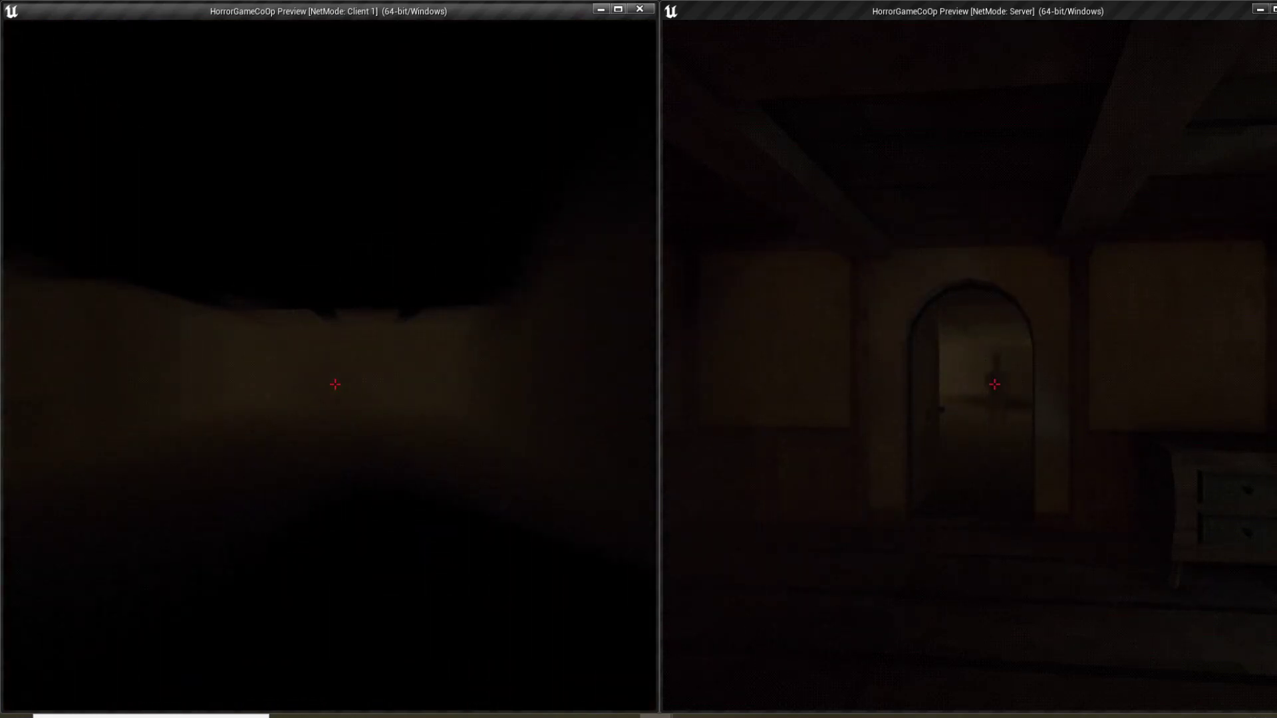
key("Escape")
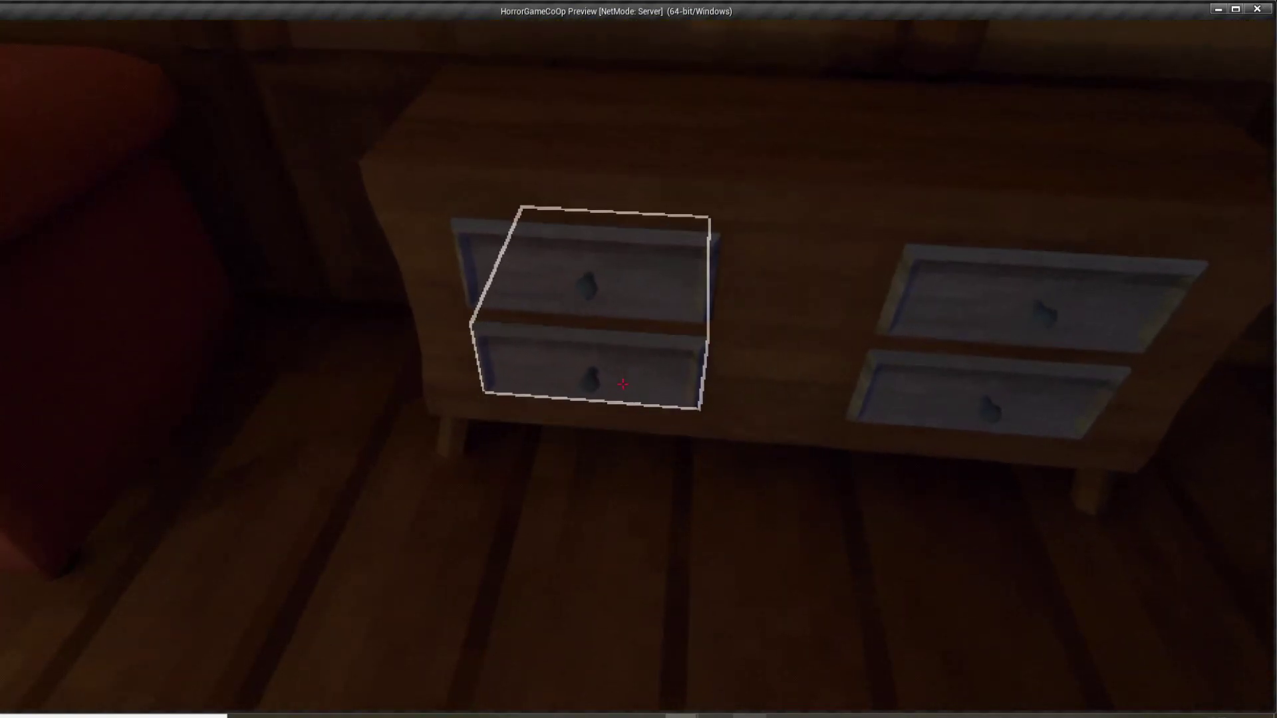
Open a dresser drawer and a door, walk Client 1 around, then pause Client 1's game
key("e")
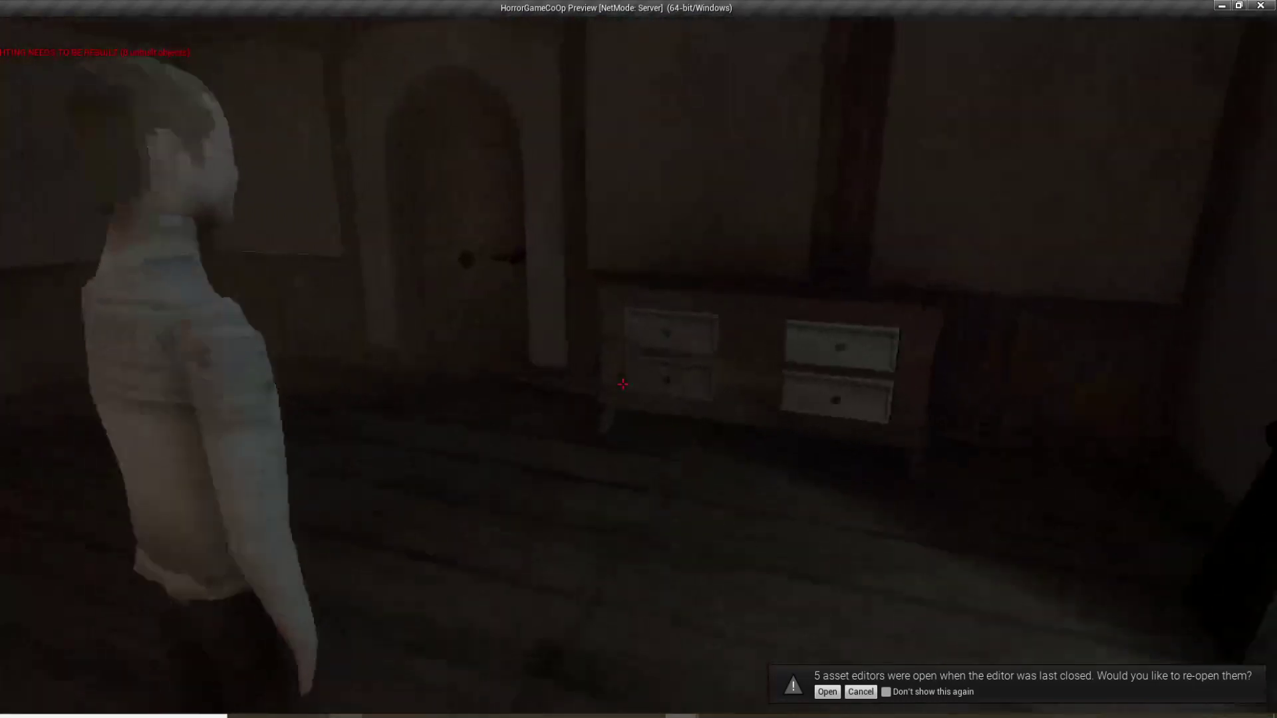
key("e")
key("w")
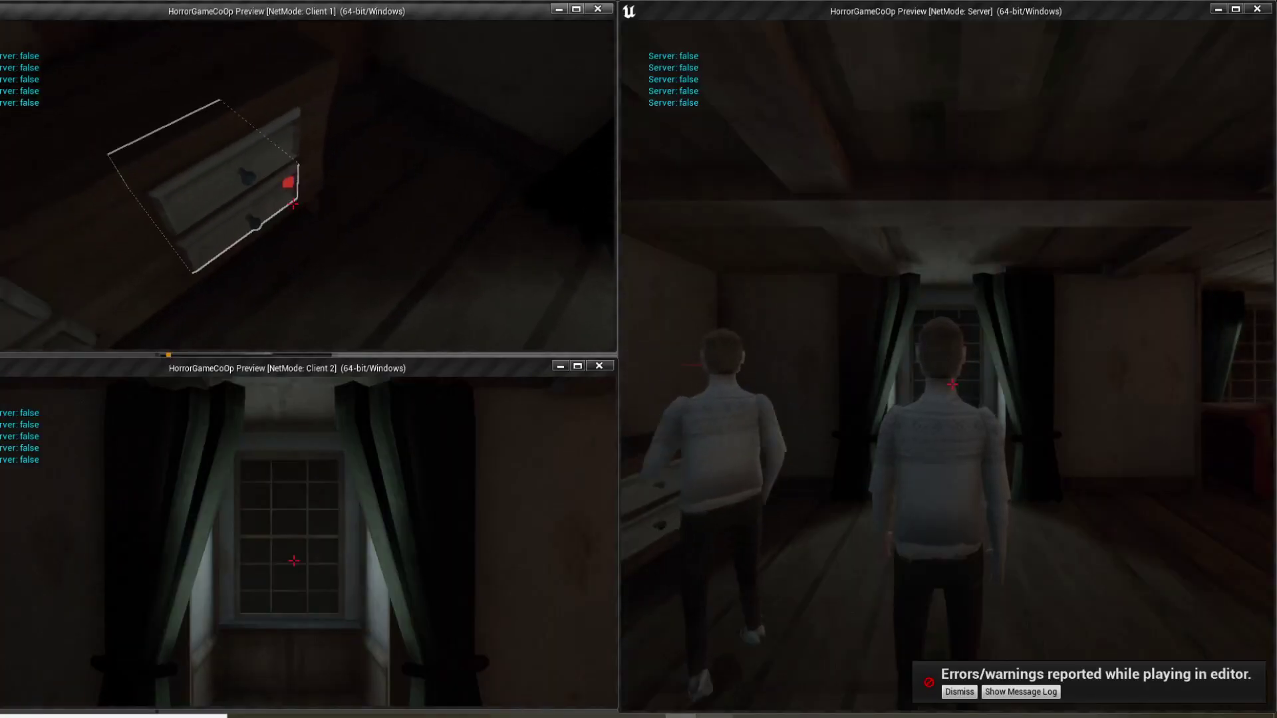
key("w")
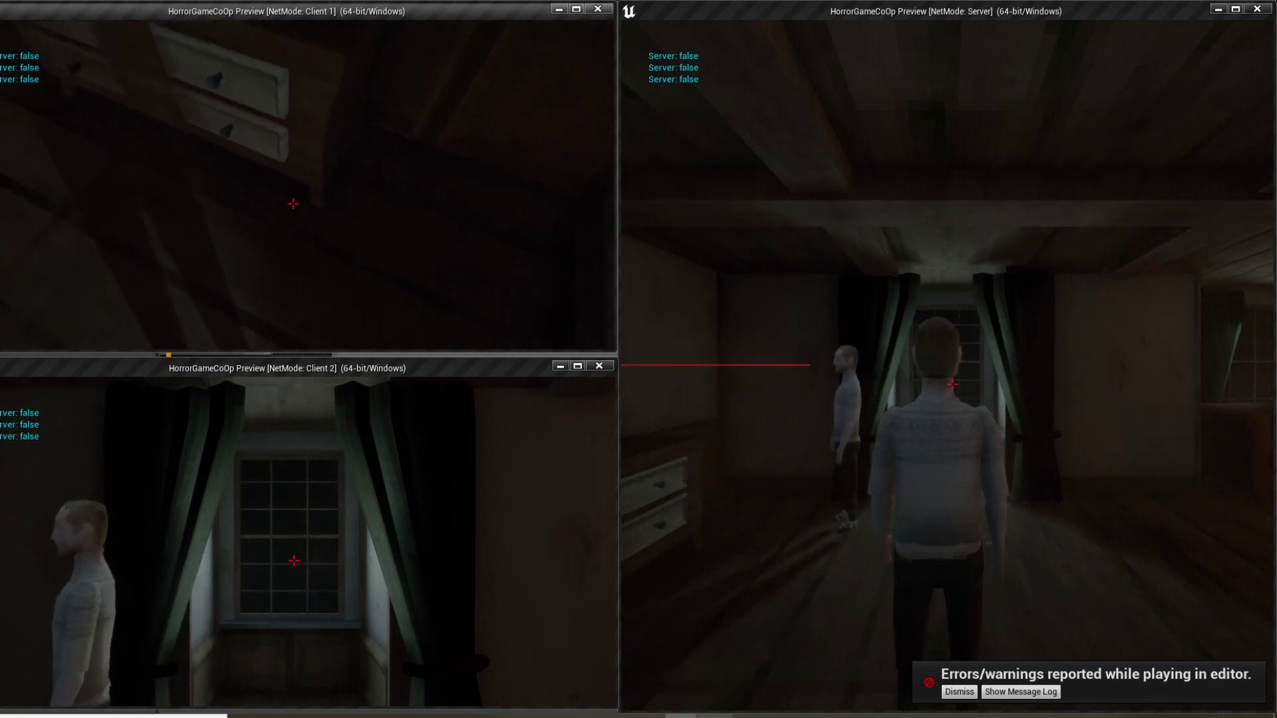
key("w")
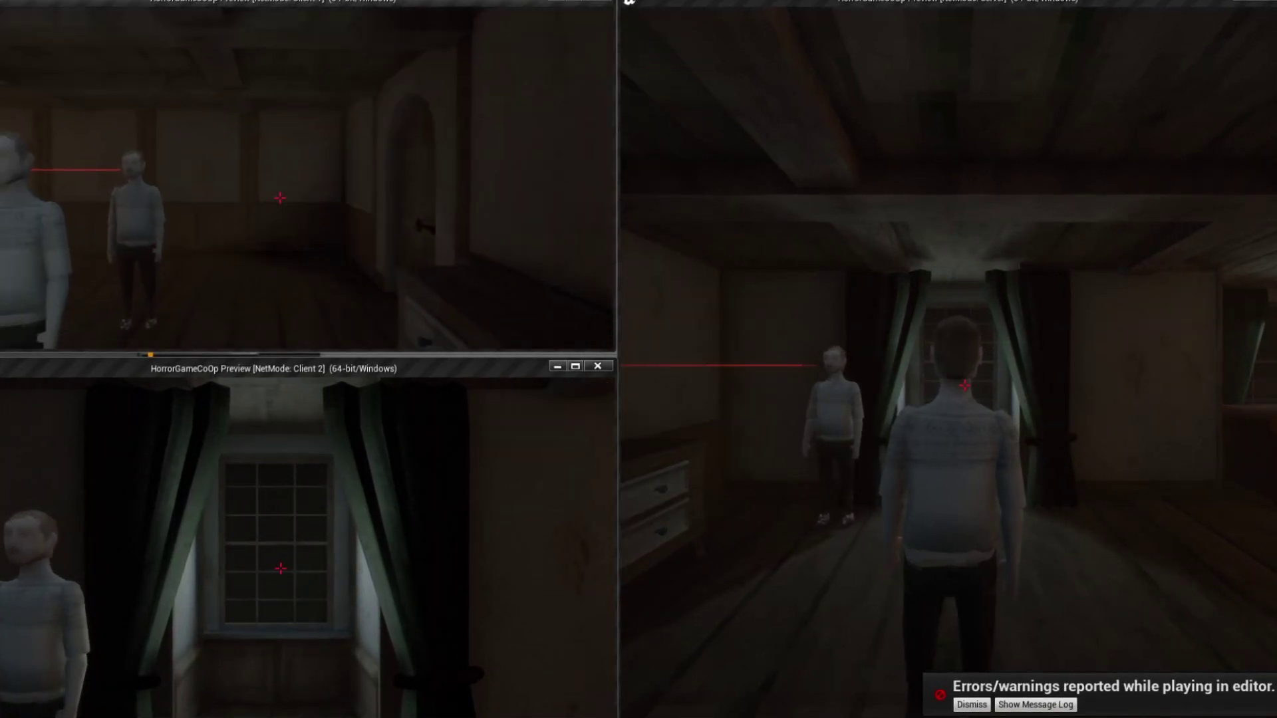
key("Escape")
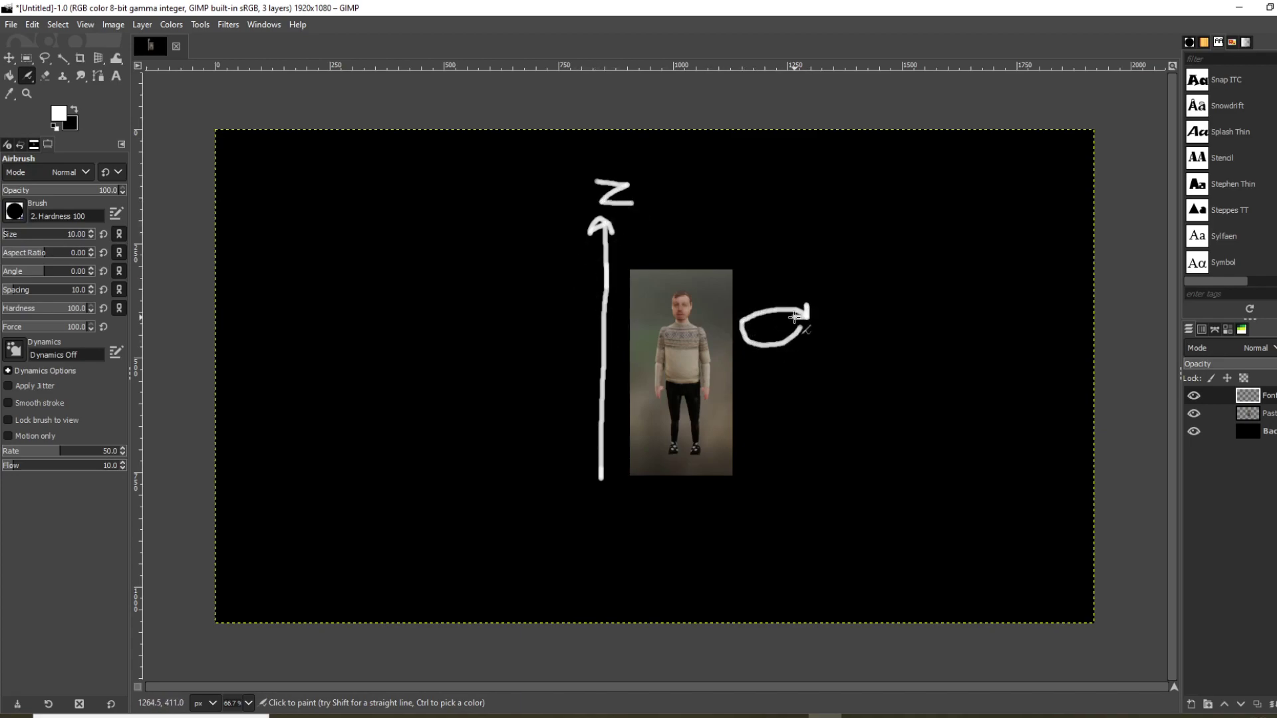
Change the GIMP foreground colour to red for painting the cross
left_click(59, 113)
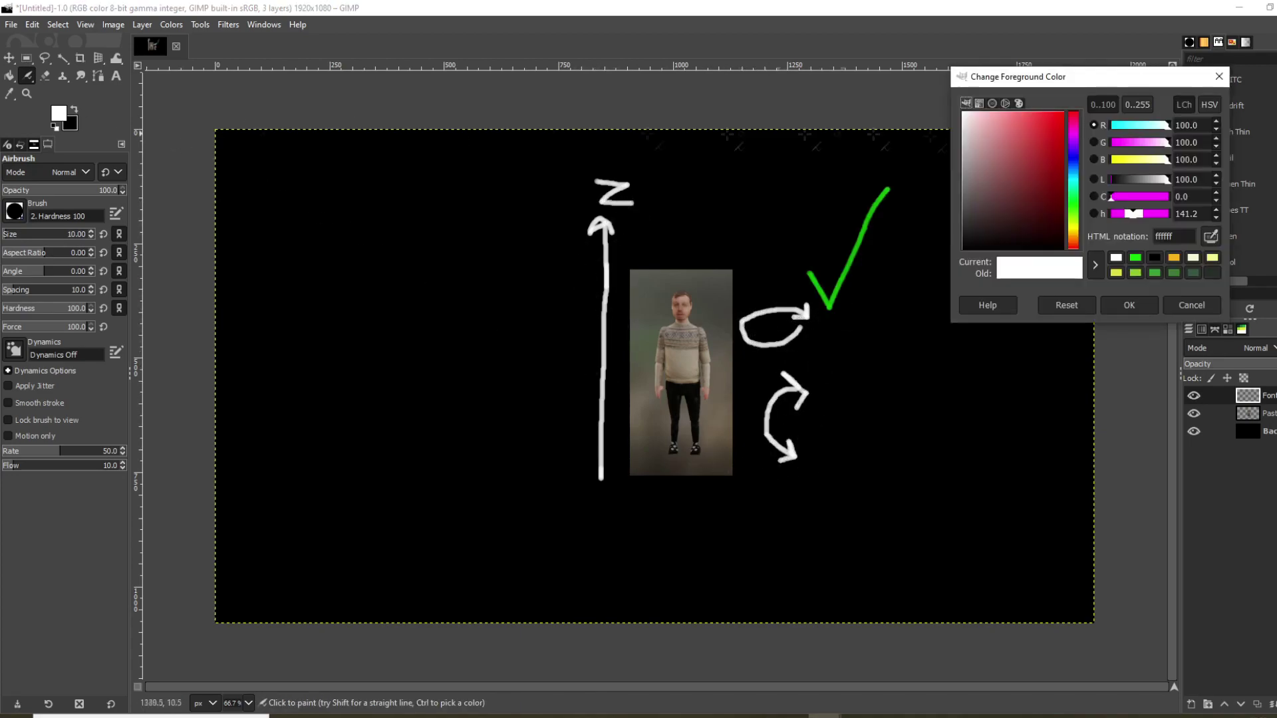
left_click(1129, 305)
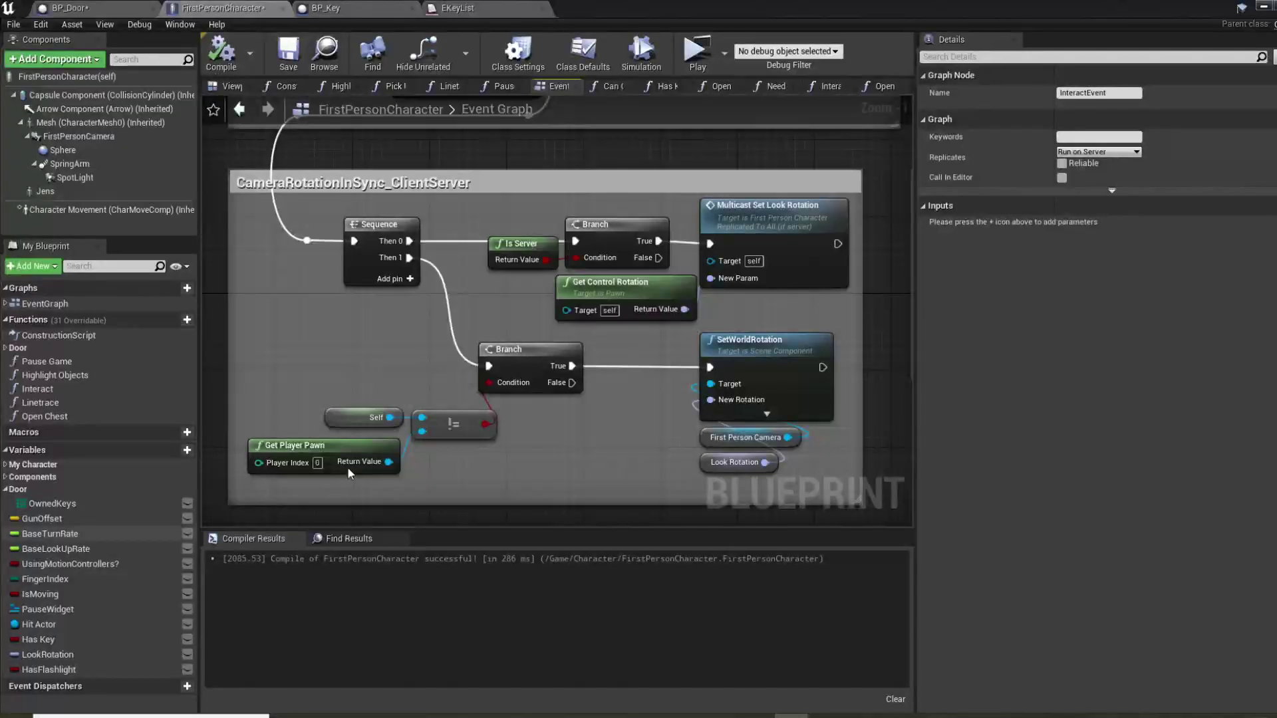
scroll(368, 484, "down", 2)
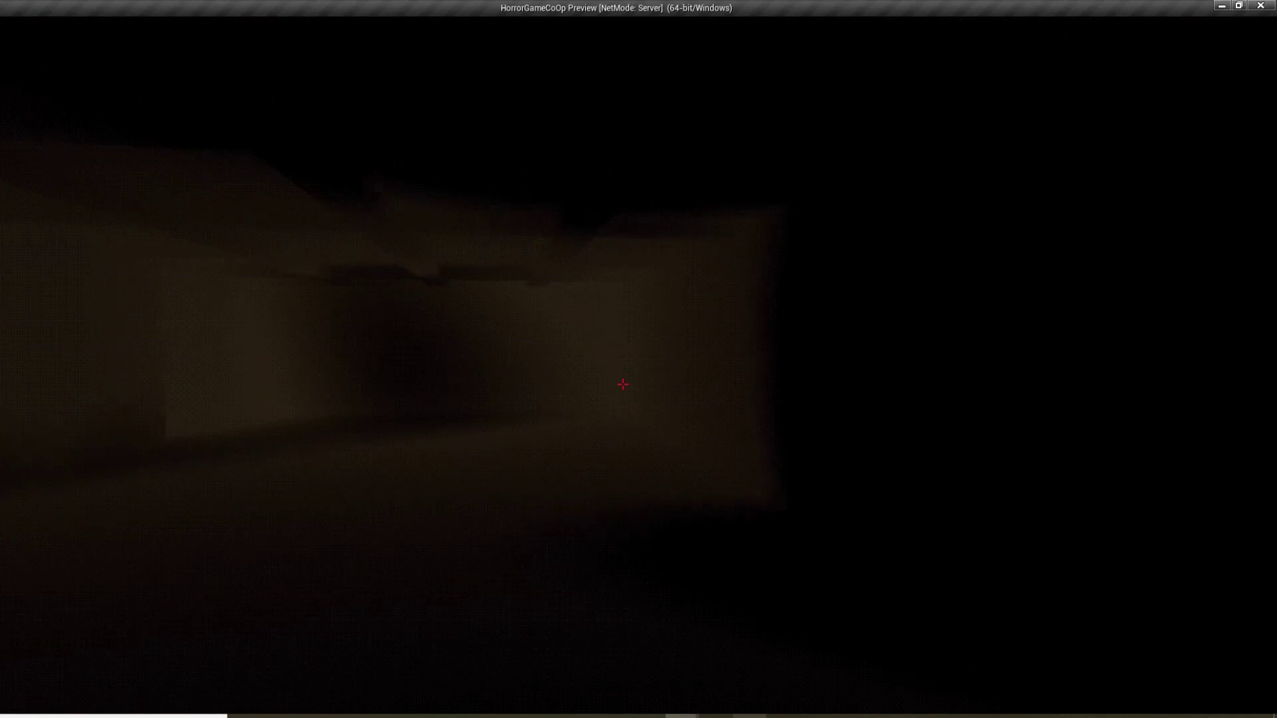
Walk the server player through the dark doorway into the next room by flashlight
key("w")
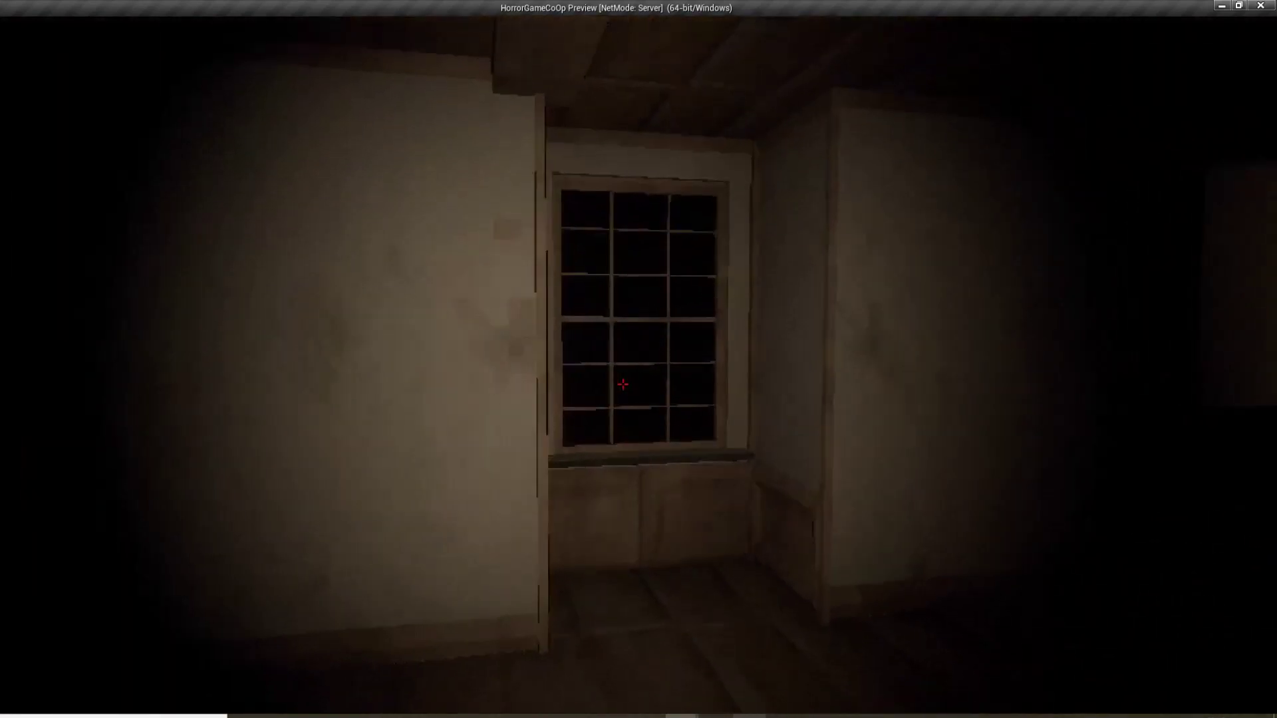
key("w")
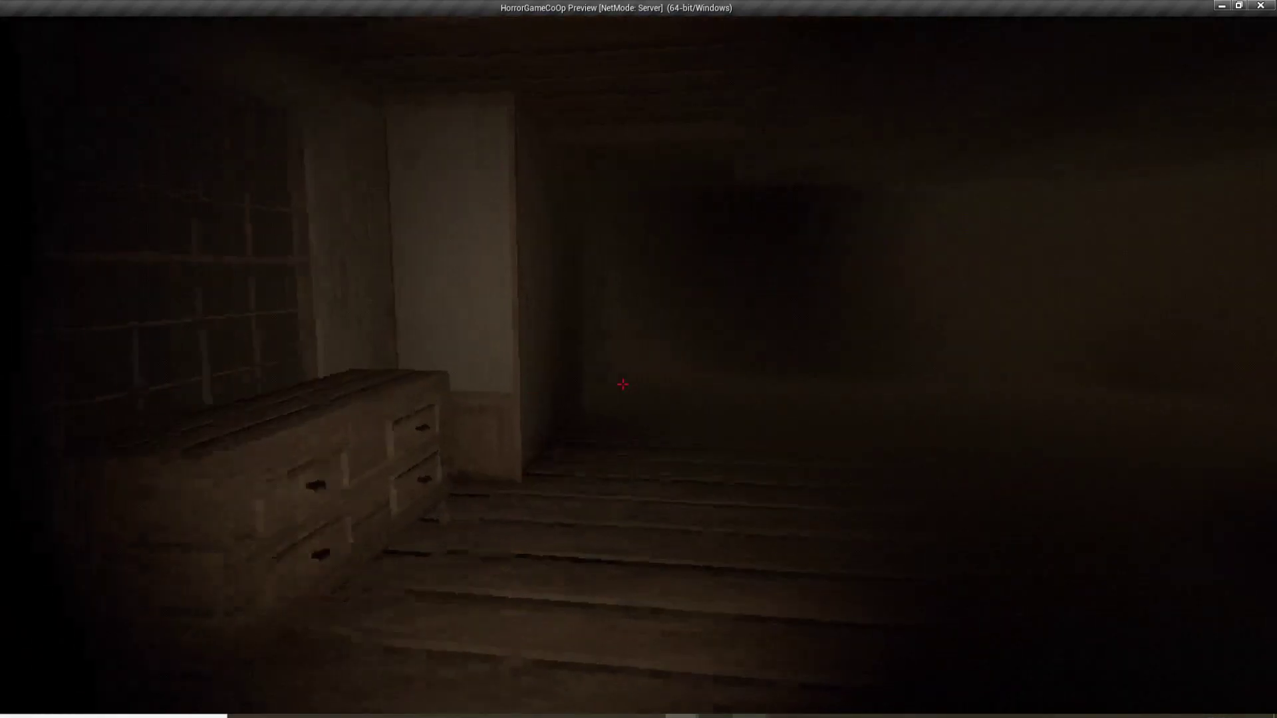
key("w")
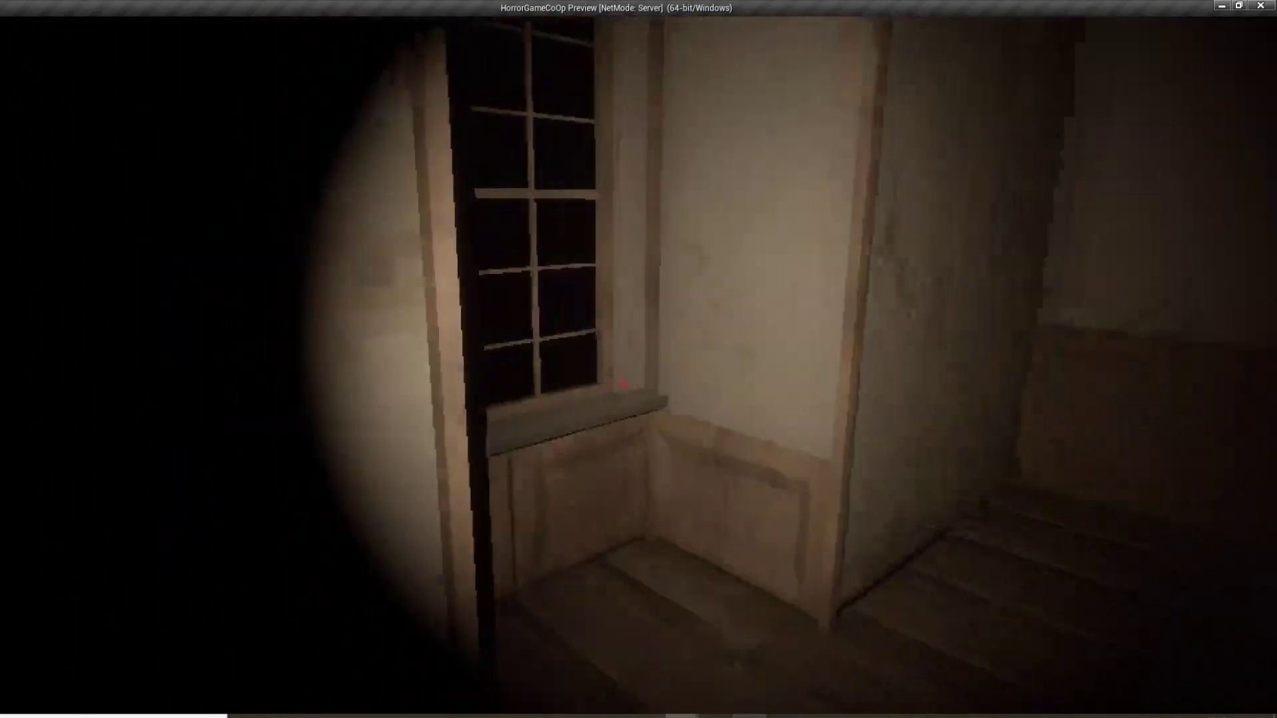
key("w")
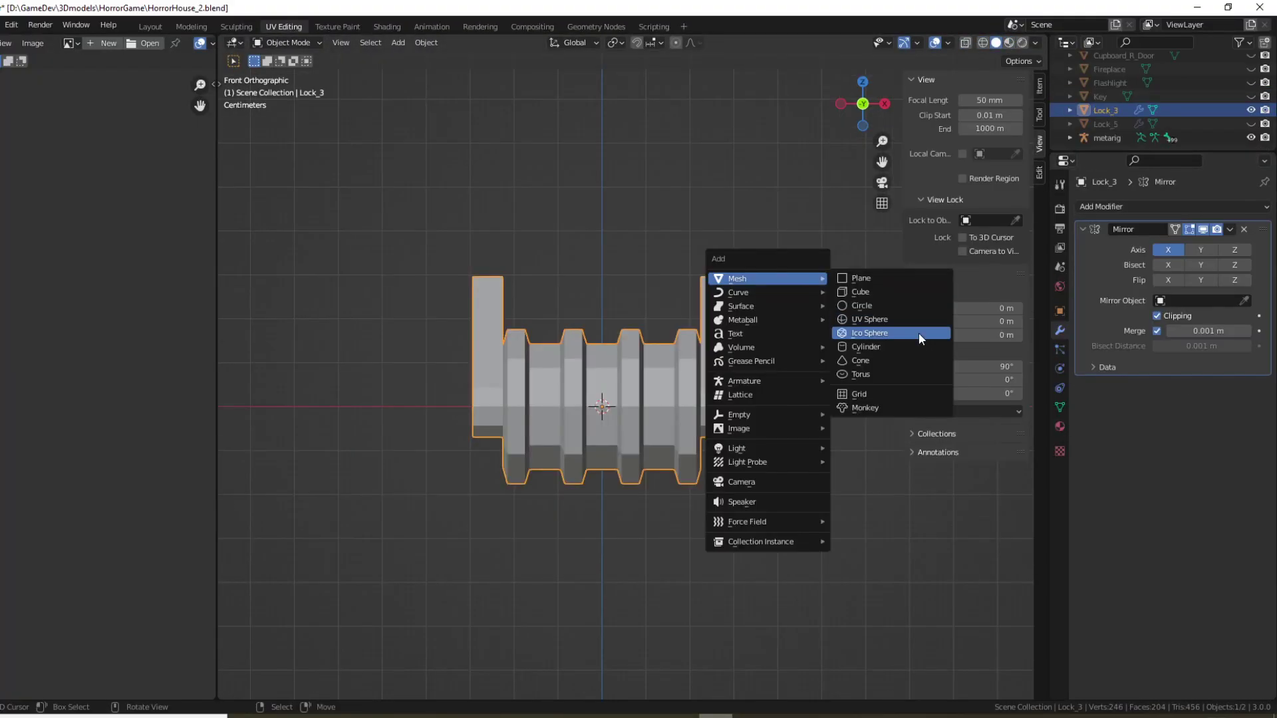
Add a cylinder rotated 90° about X and scaled to 0.1, then orbit around the padlock
left_click(864, 333)
type("rx90")
key("Return")
type("s0.1")
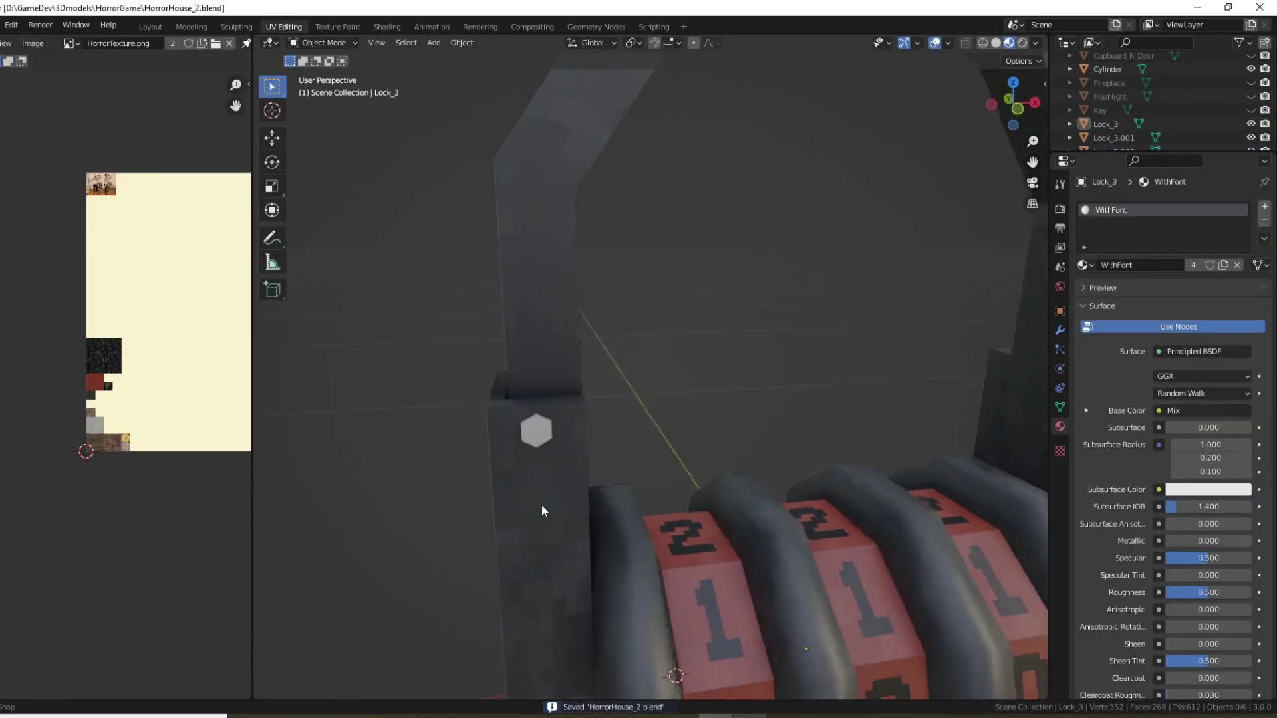
scroll(448, 485, "down", 6)
middle_click_drag(451, 482, 633, 480)
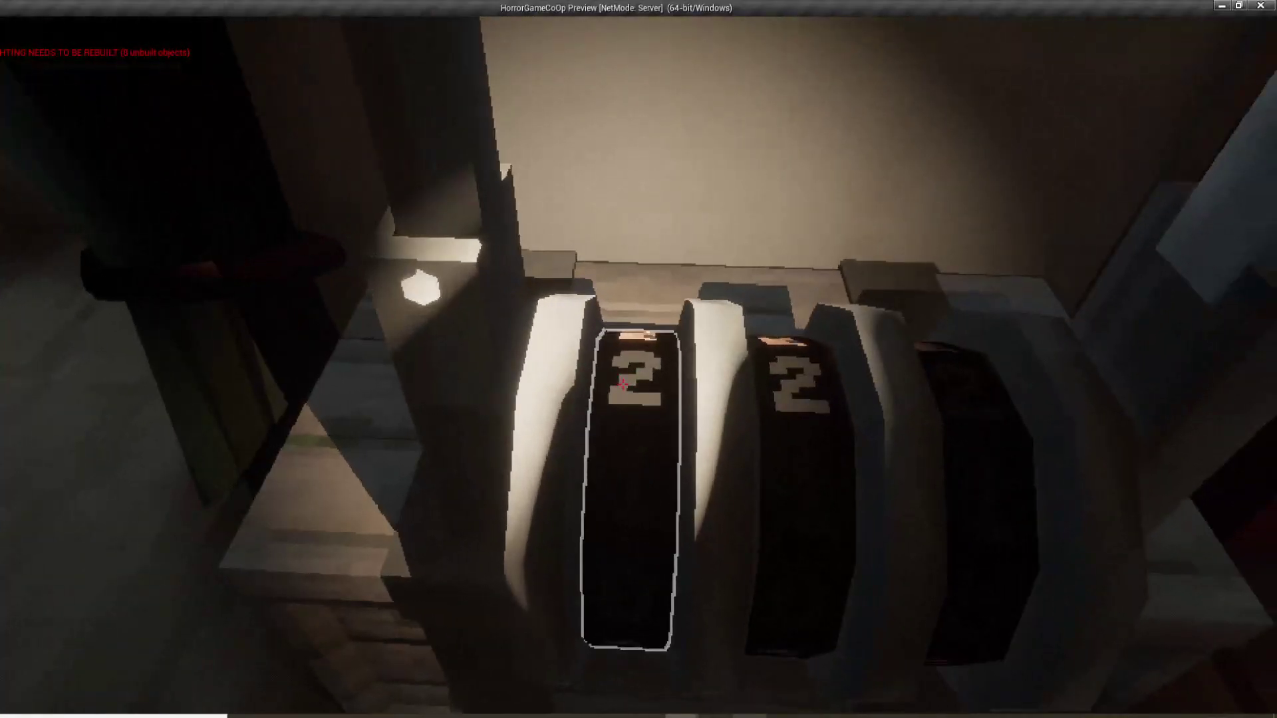
Turn the lock wheels to dial the chest's combination code
left_click(623, 385)
left_click(622, 385)
left_click(622, 385)
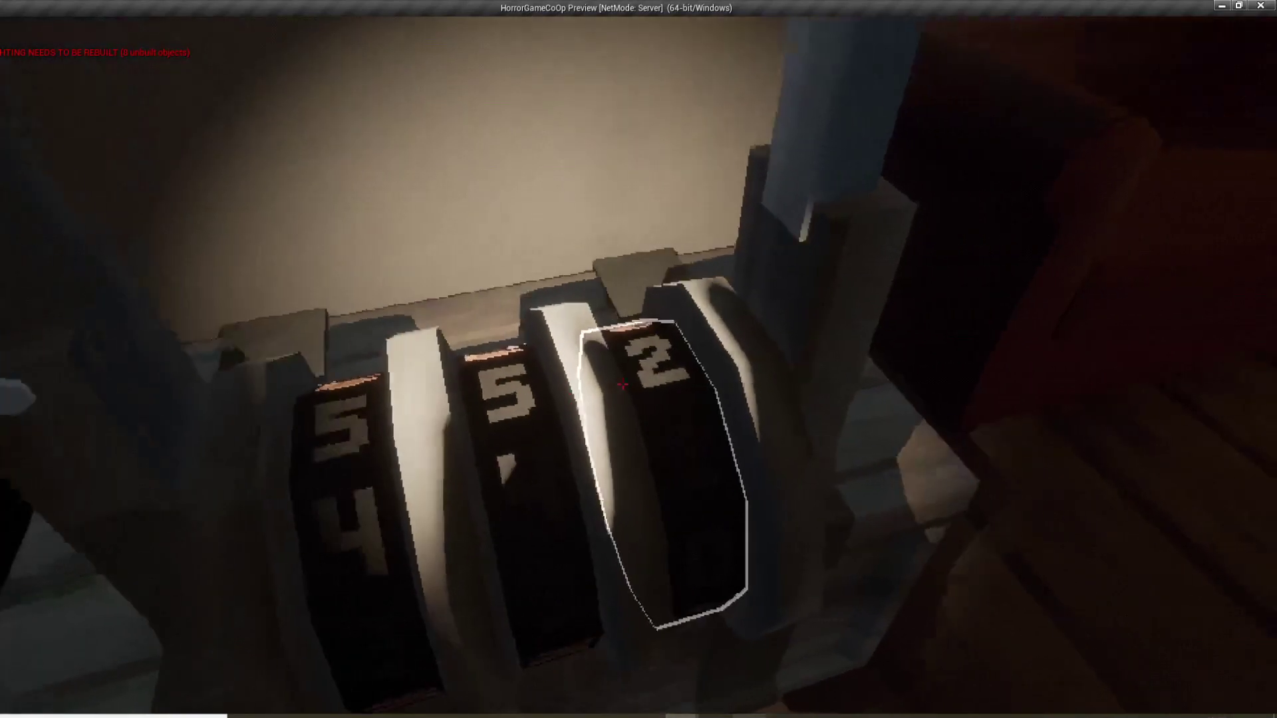
left_click(623, 385)
left_click(623, 384)
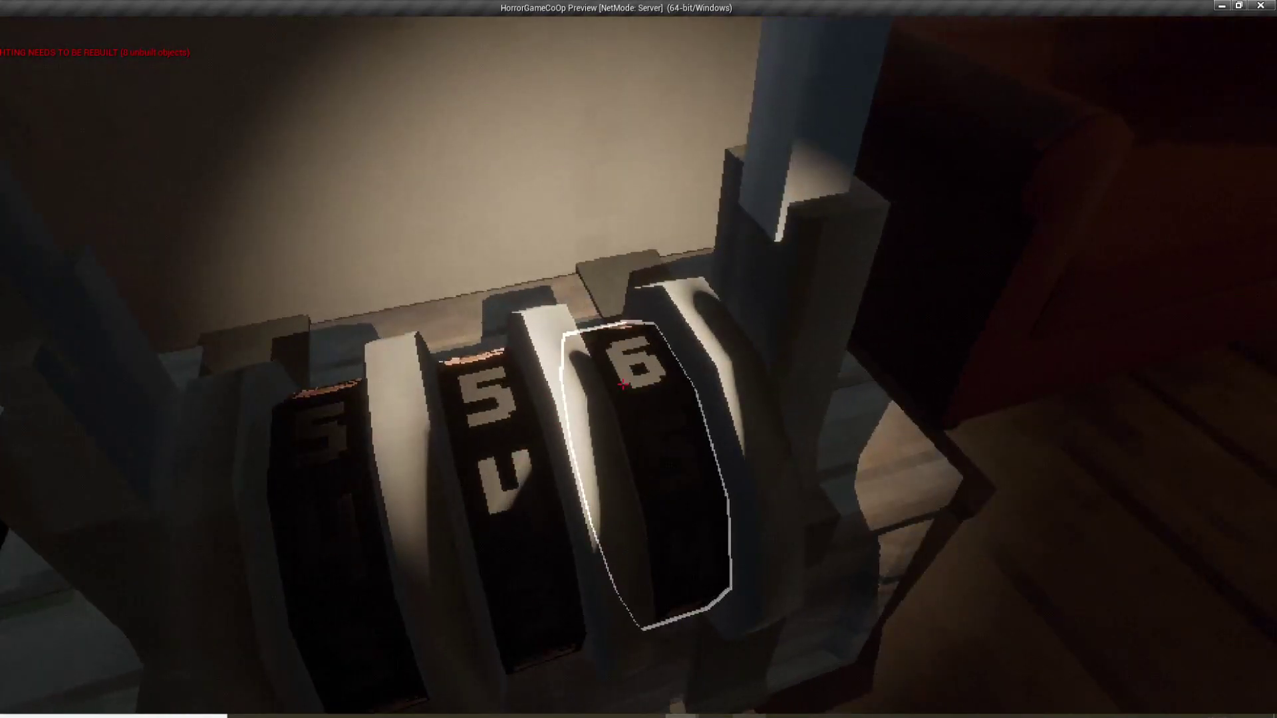
left_click(622, 385)
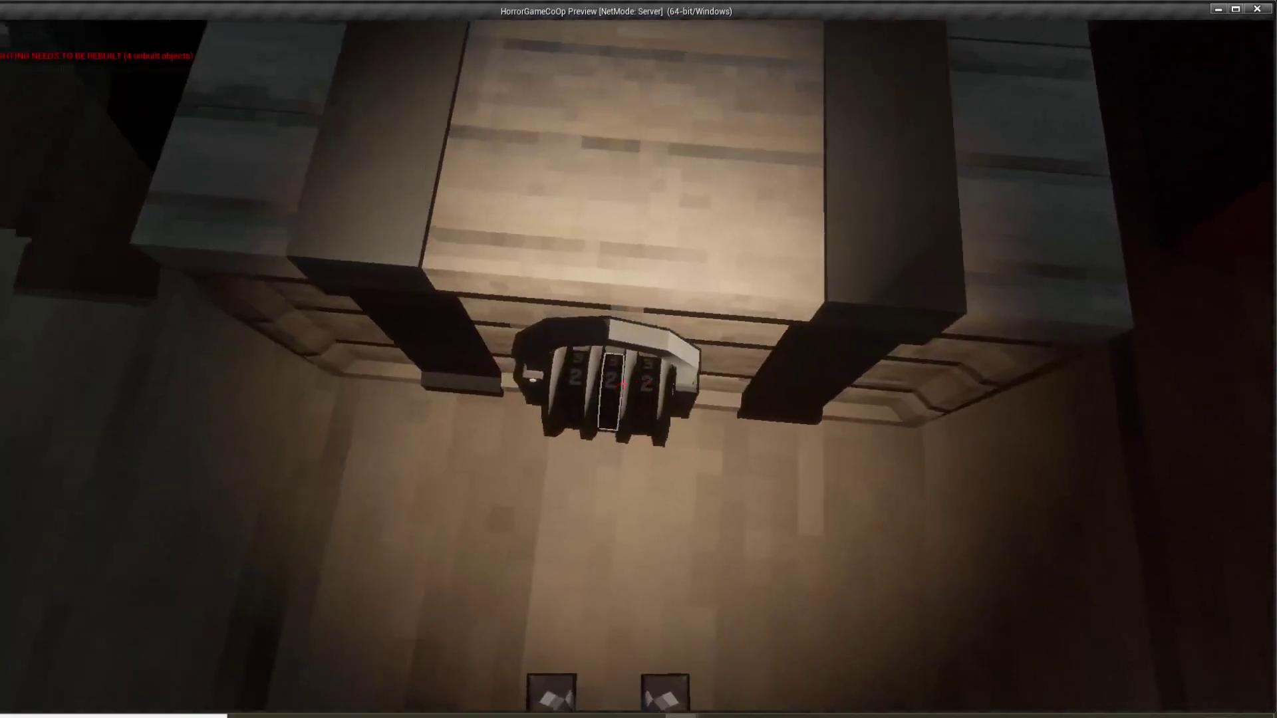
left_click(622, 385)
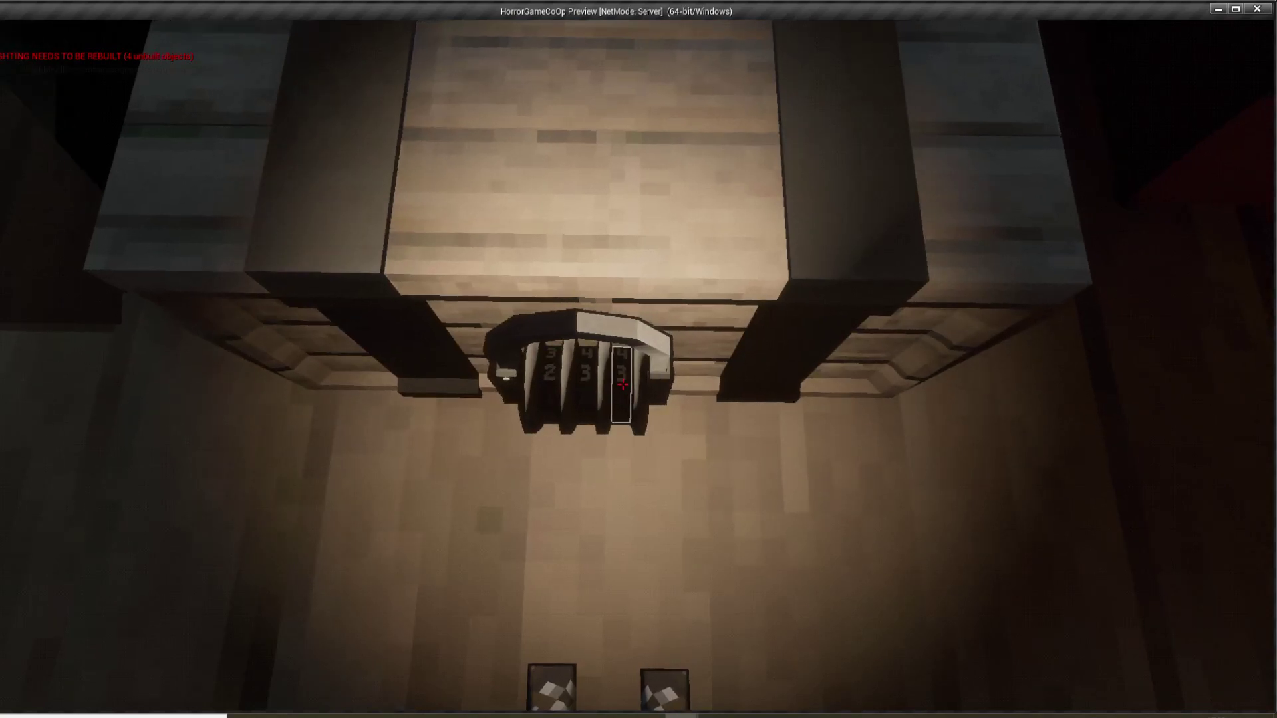
left_click(623, 384)
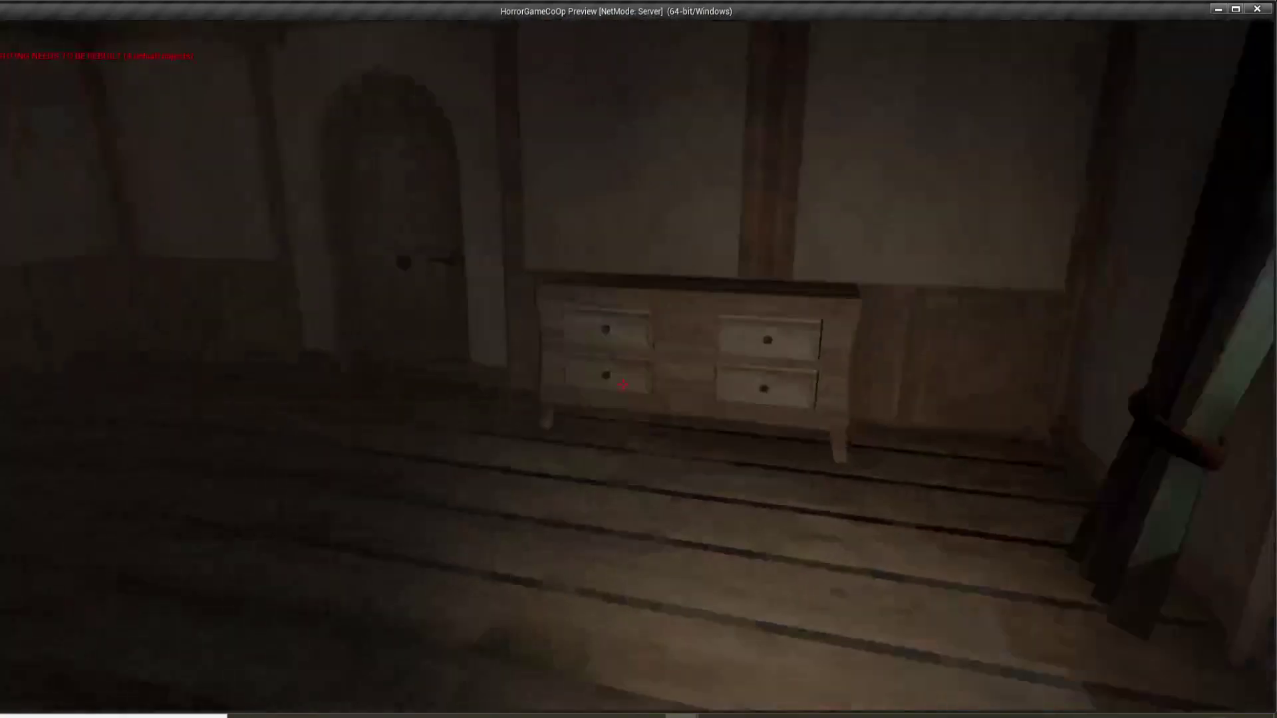
Open the unlocked chest, then open the arched door and walk through it
key("w")
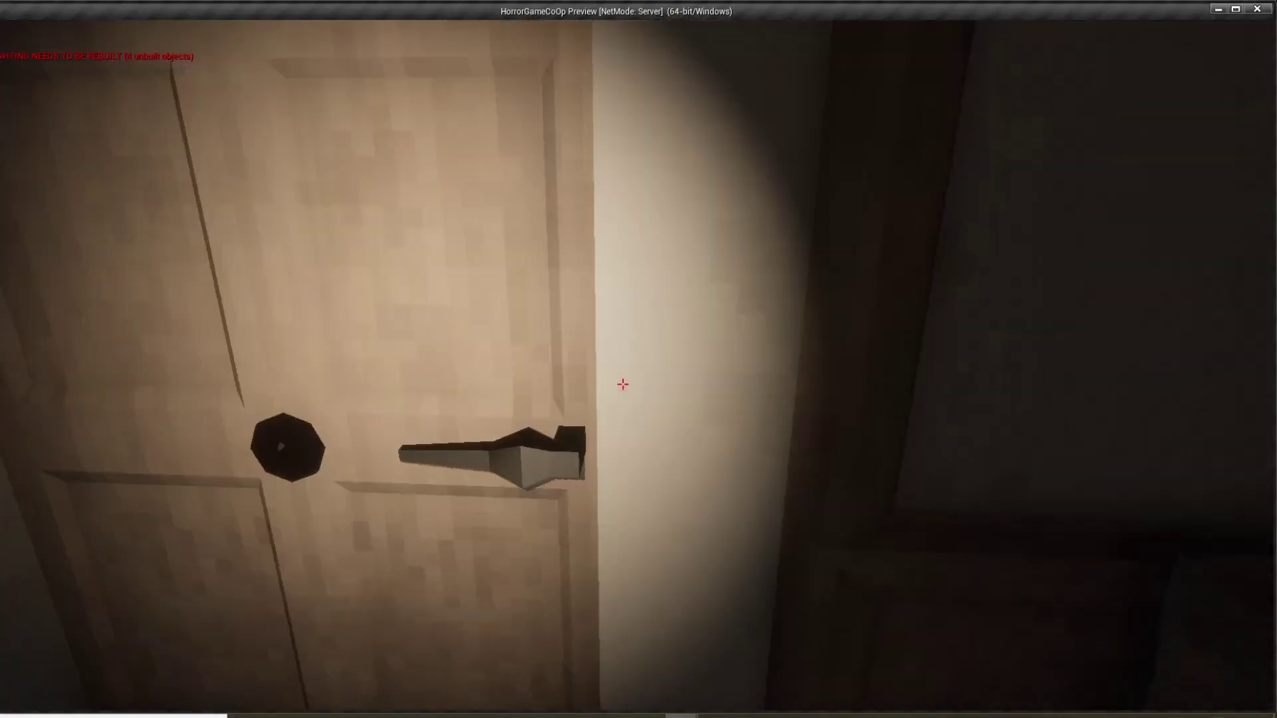
key("w")
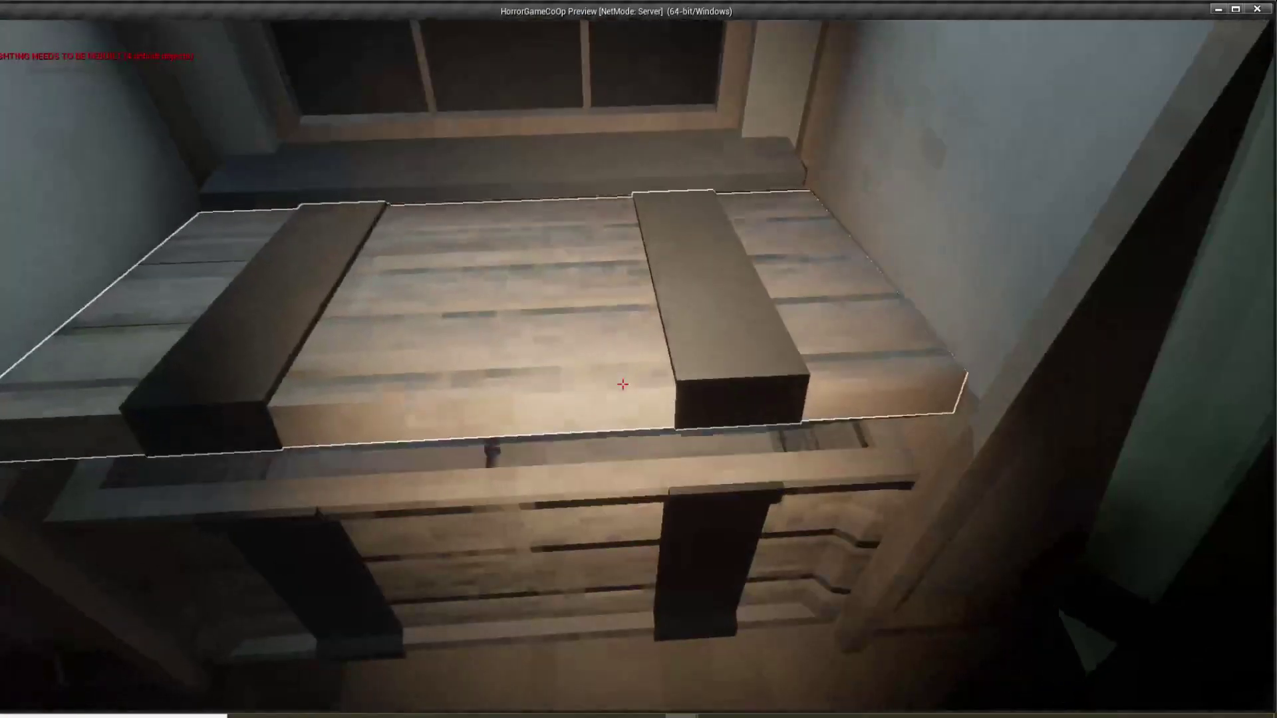
key("e")
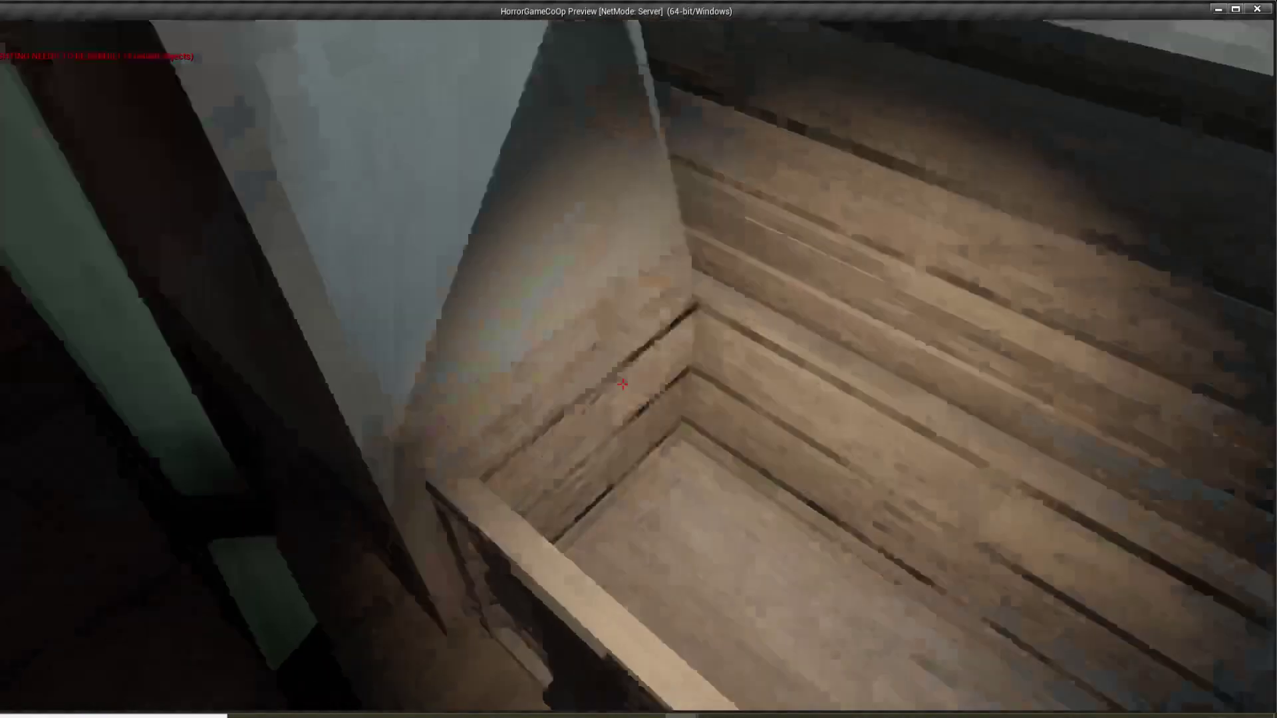
key("w")
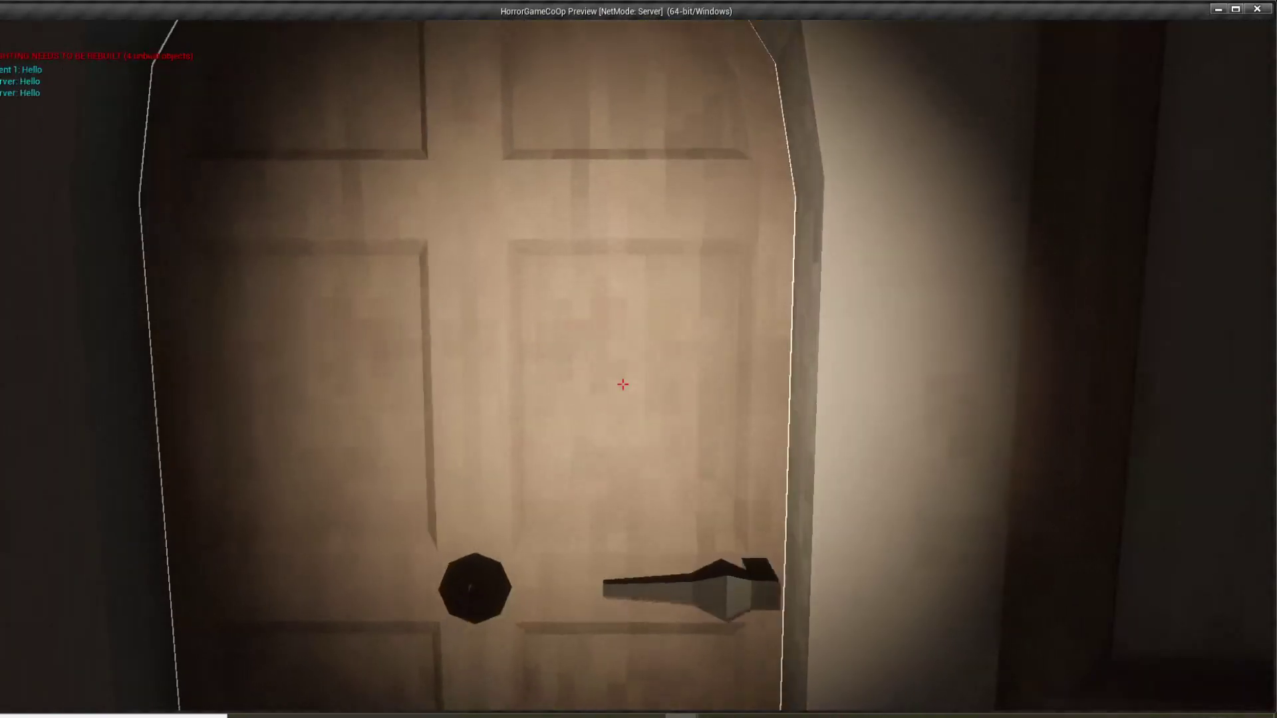
key("e")
key("w")
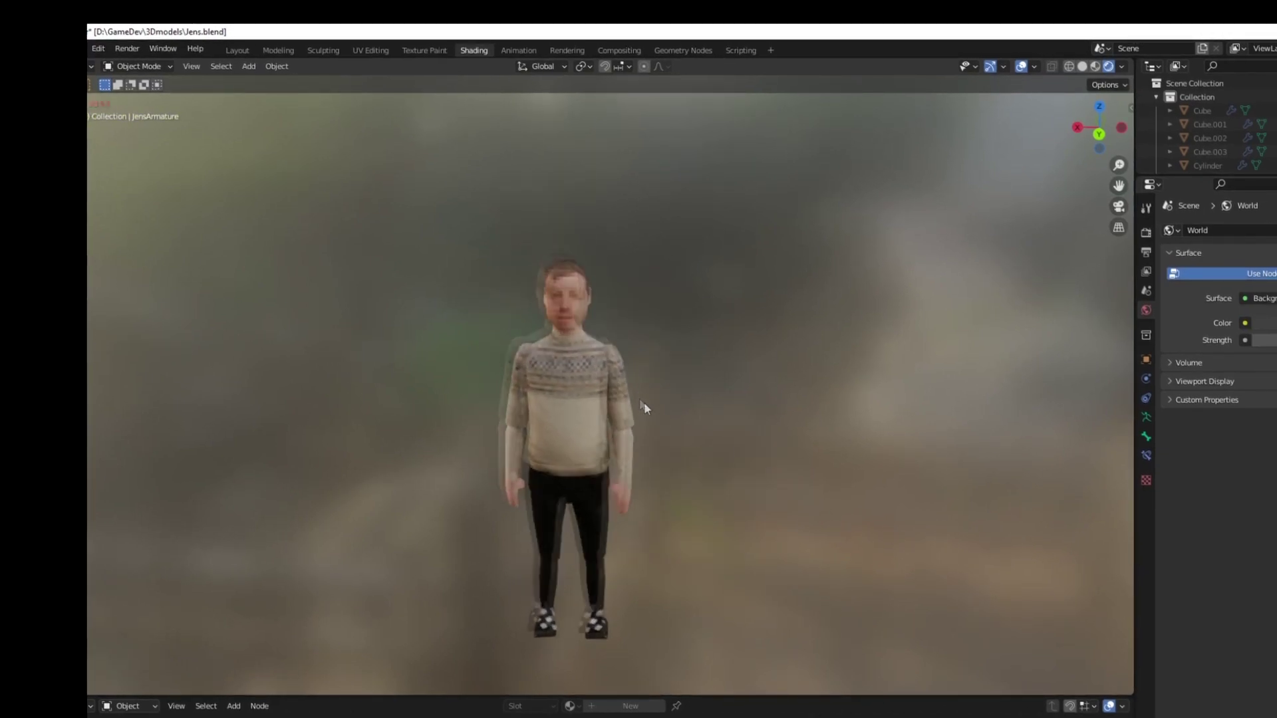
Move the pasted red book cover to the right on the Details.xcf sheet
scroll(711, 473, "up", 3)
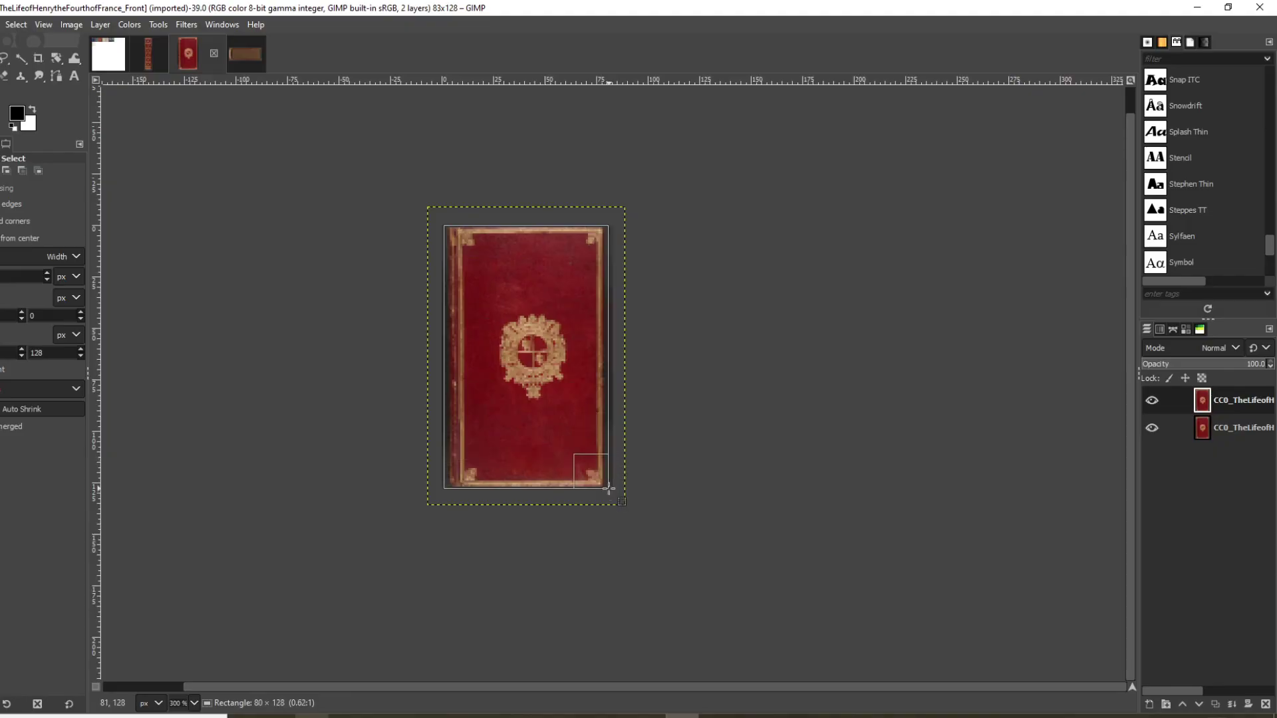
left_click_drag(616, 211, 790, 210)
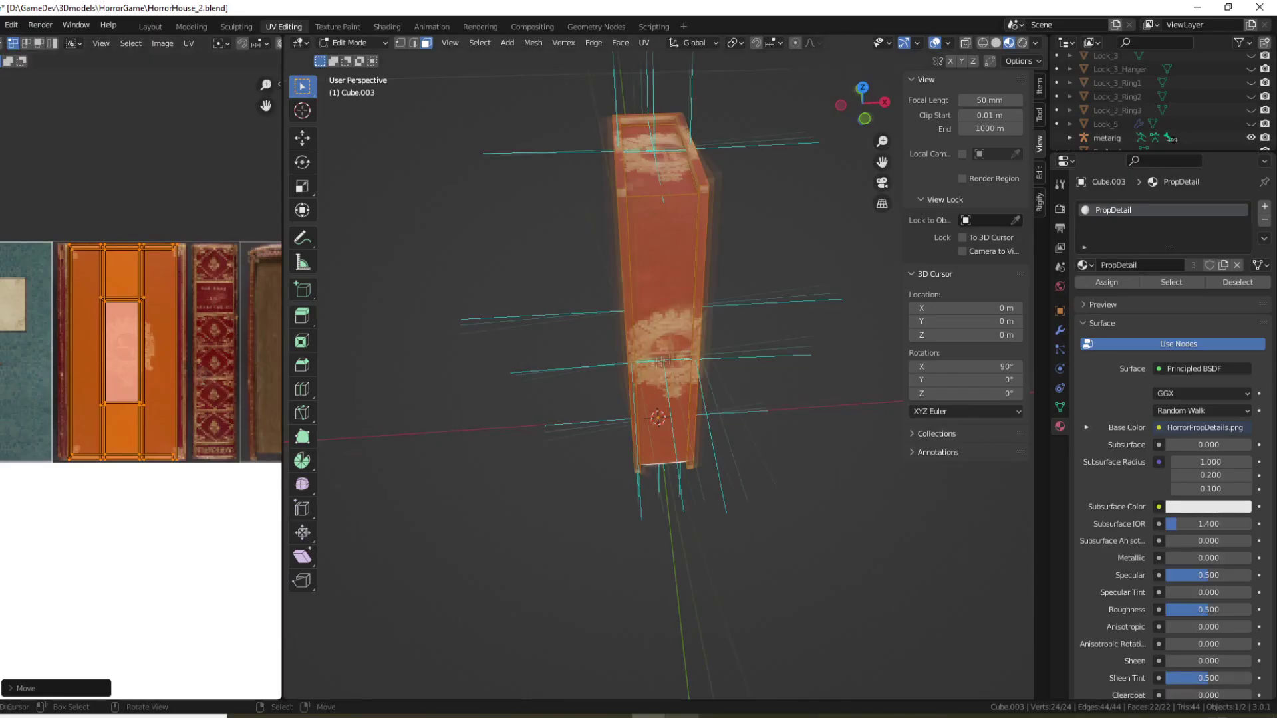
Scale Cube.003 along the Y axis to flatten it into a book
key("s")
key("y")
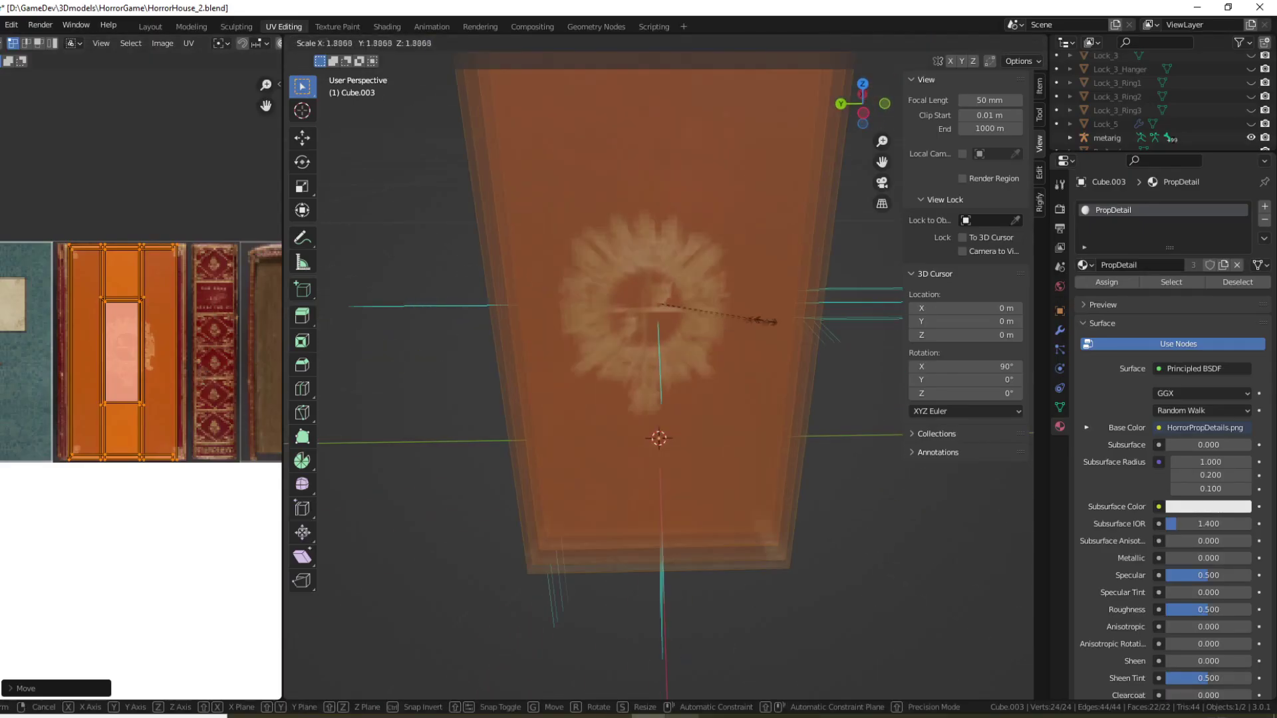